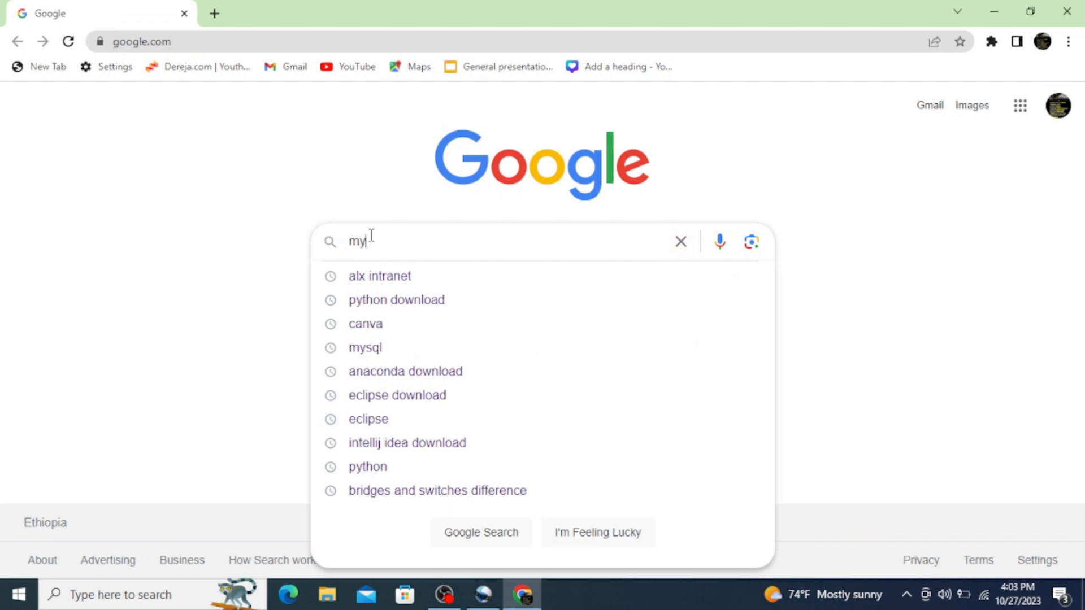
# Search Google for mysql and open the official MySQL website from the results.
pyautogui.write('ql')
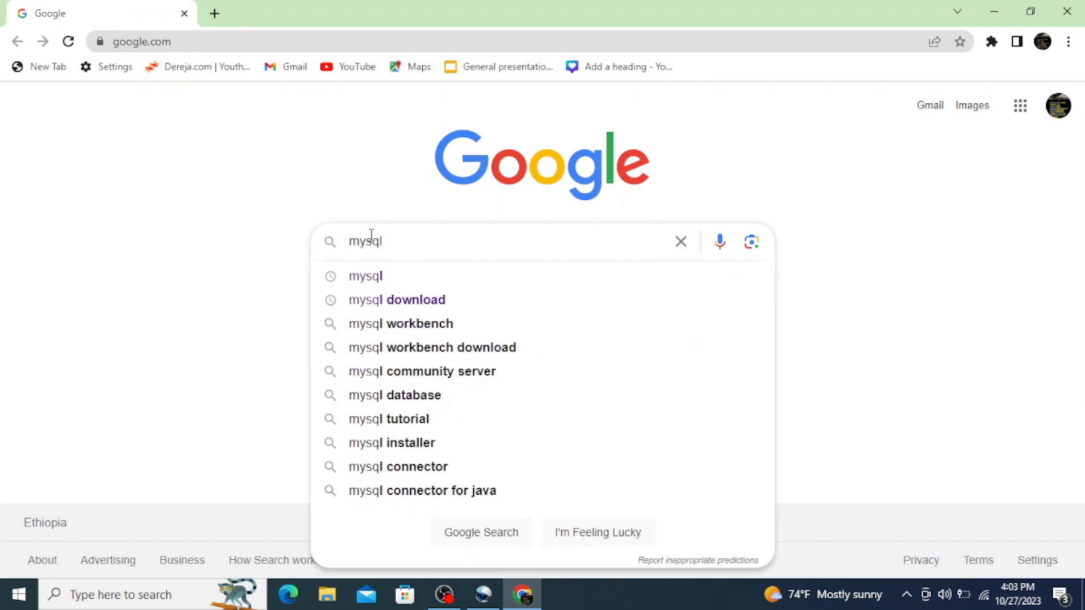
pyautogui.press('Return')
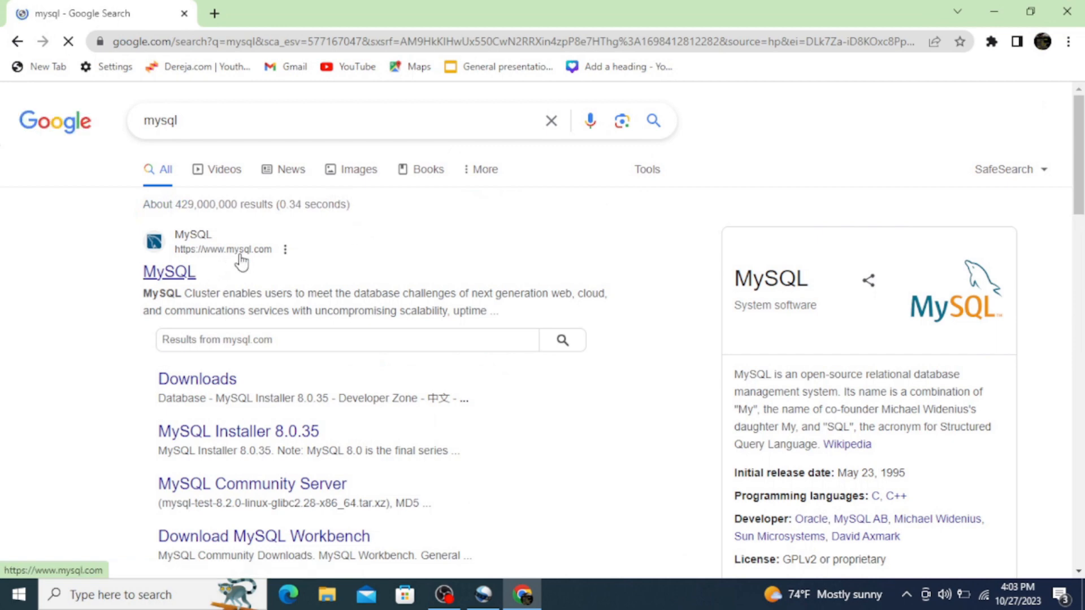
pyautogui.click(169, 276)
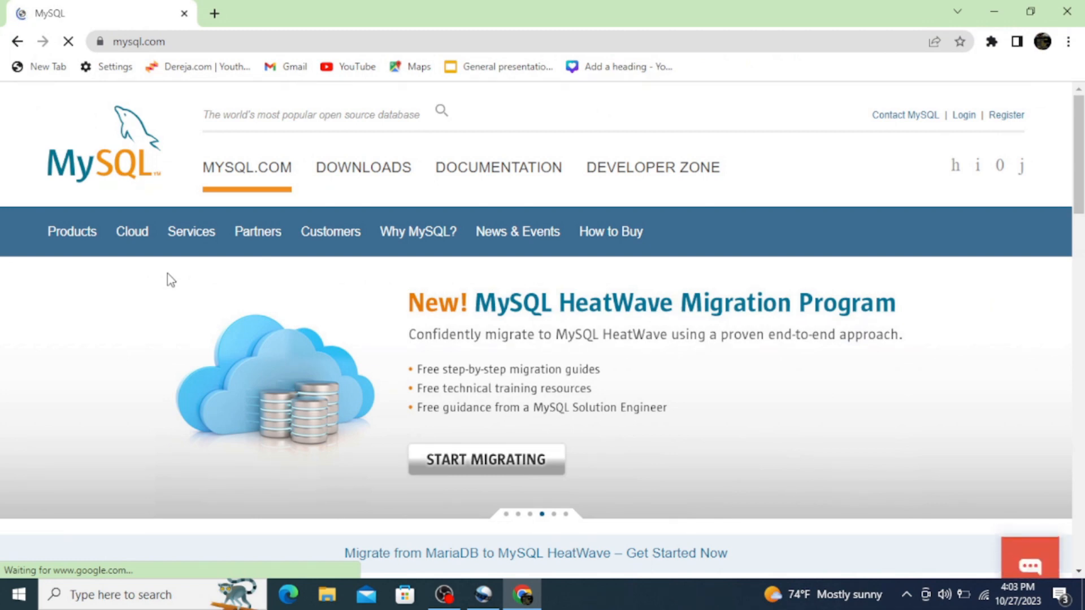
# Go to the MySQL Community (GPL) Downloads and open the MySQL Installer for Windows page.
pyautogui.click(355, 172)
pyautogui.scroll(-3, 355, 176)
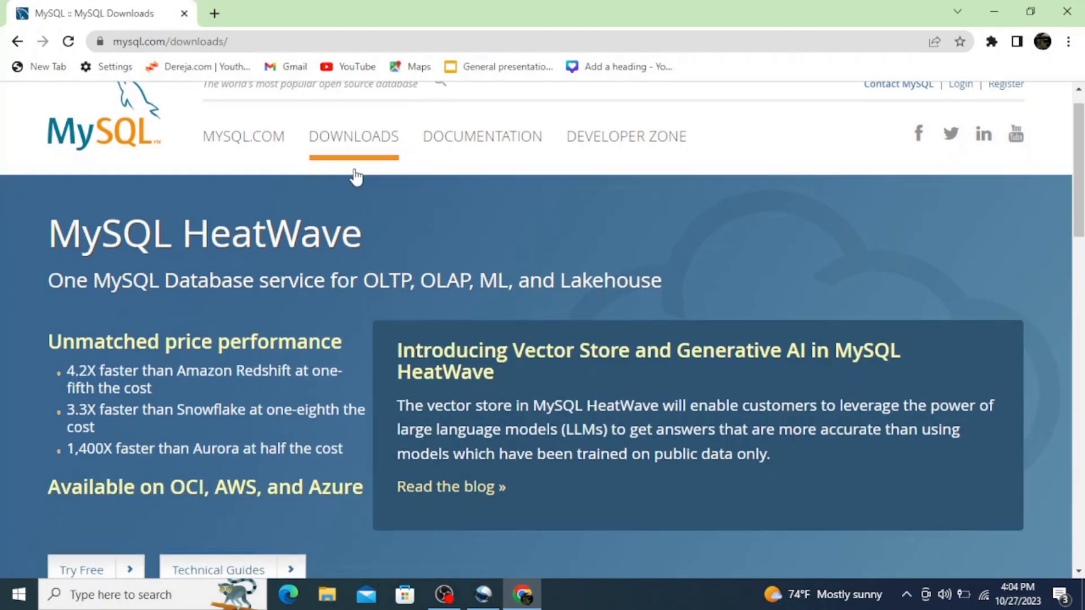
pyautogui.scroll(-5, 356, 178)
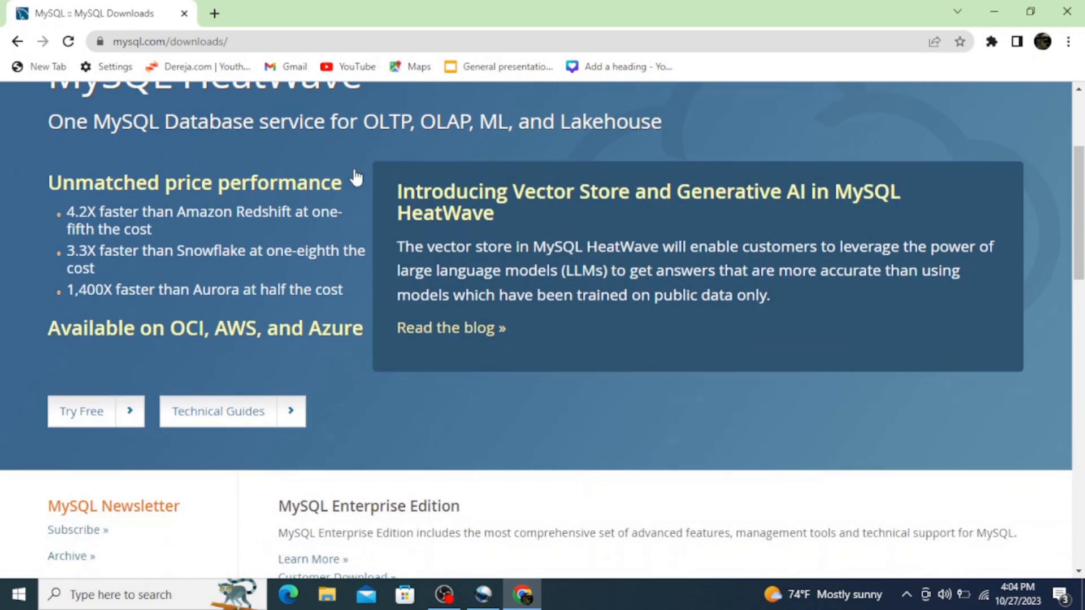
pyautogui.scroll(-2, 356, 177)
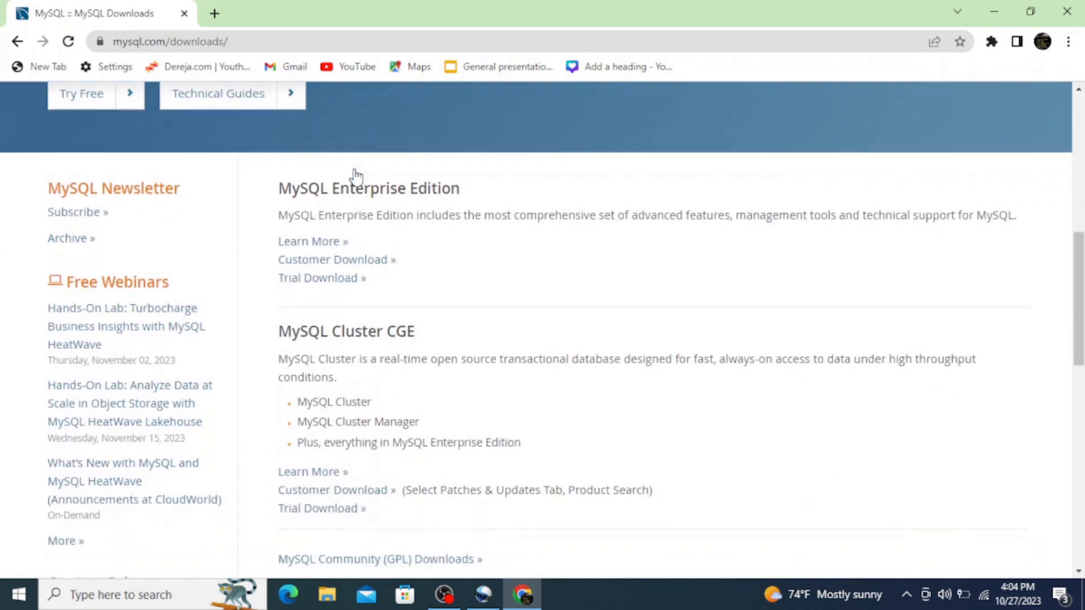
pyautogui.scroll(-3, 356, 177)
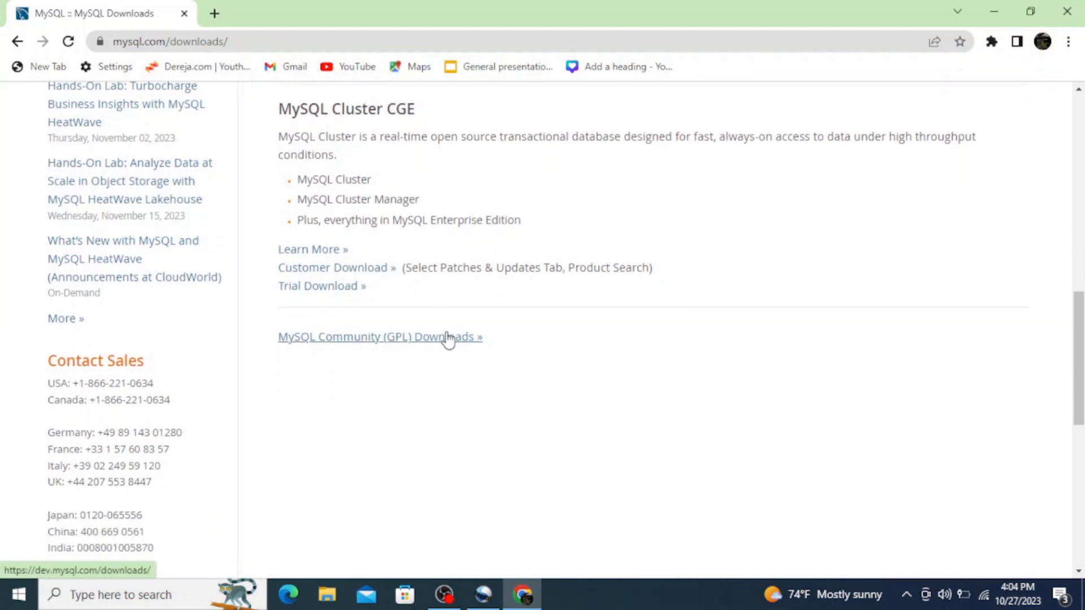
pyautogui.click(356, 340)
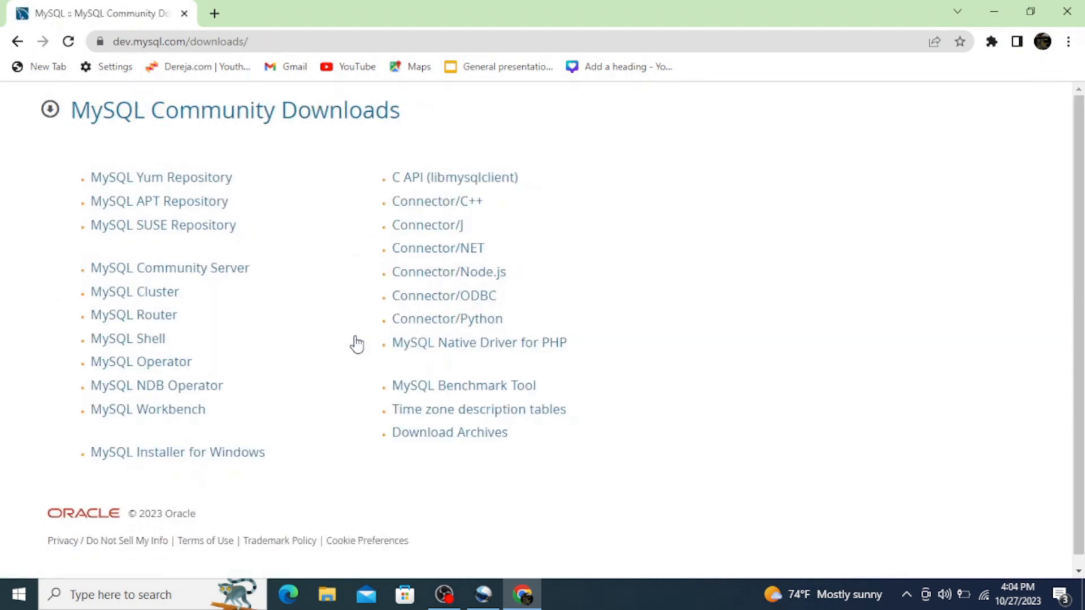
pyautogui.click(168, 454)
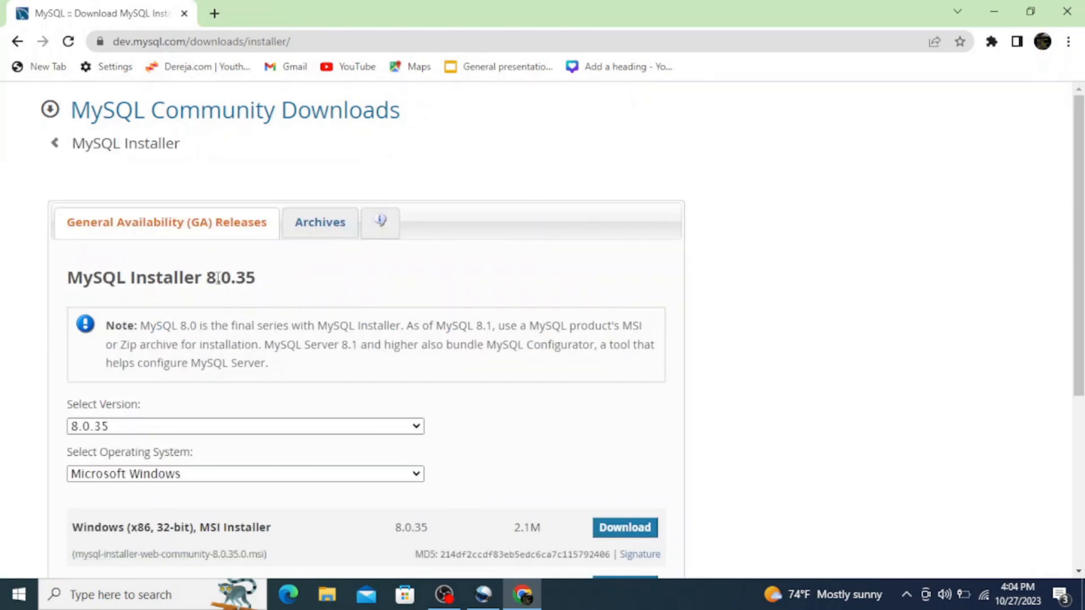
# Download the 288.6M Windows MSI Installer, version 8.0.35, without logging in or signing up for an Oracle account.
pyautogui.scroll(-3, 271, 270)
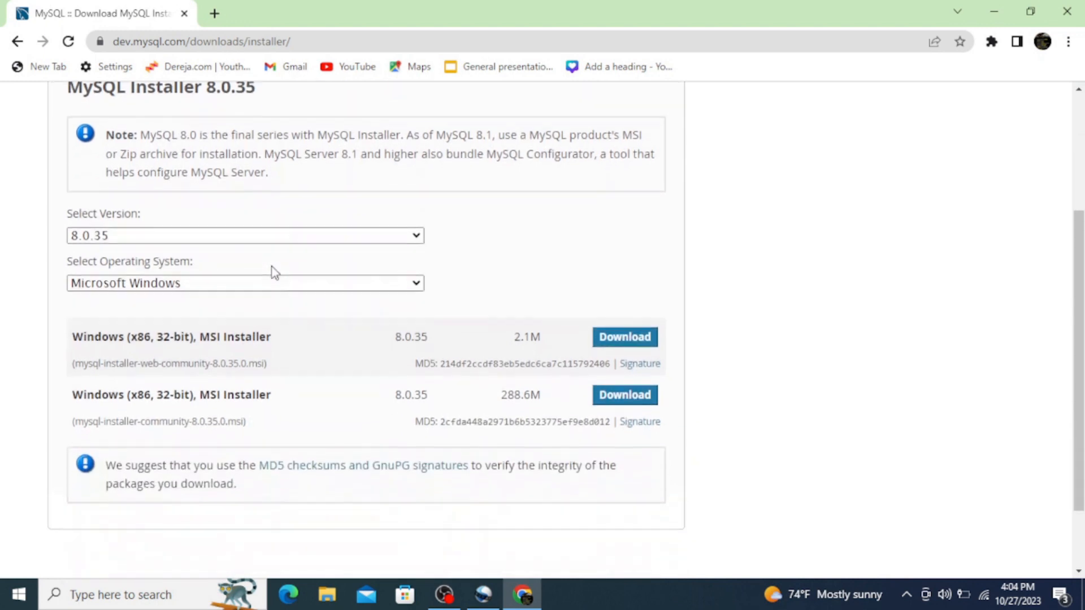
pyautogui.moveTo(190, 337); pyautogui.dragTo(151, 337)
pyautogui.moveTo(191, 398)
pyautogui.mouseDown()
pyautogui.moveTo(138, 393)
pyautogui.moveTo(190, 399)
pyautogui.mouseUp()
pyautogui.moveTo(541, 394)
pyautogui.mouseDown()
pyautogui.moveTo(512, 394)
pyautogui.moveTo(548, 402)
pyautogui.mouseUp()
pyautogui.click(627, 396)
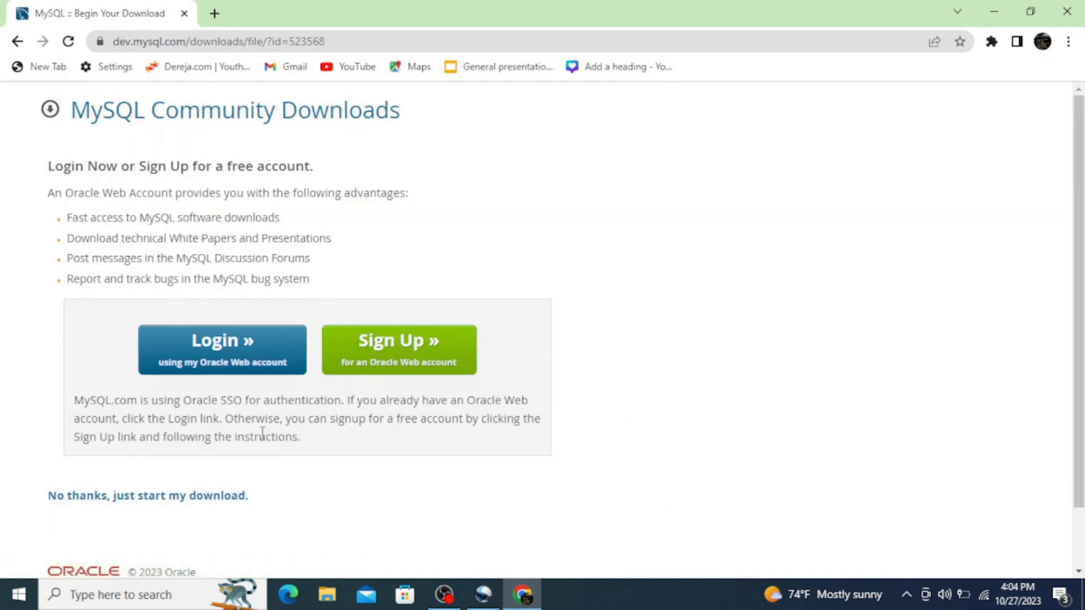
pyautogui.click(84, 501)
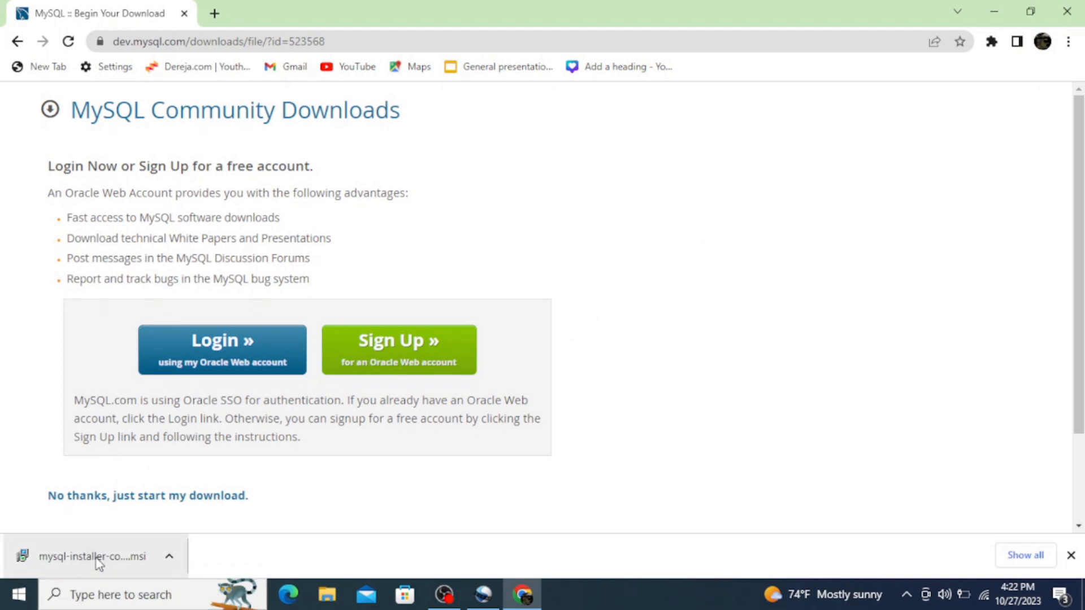
# Launch the downloaded MySQL installer, minimize the browser, and choose the Custom setup type.
pyautogui.click(107, 559)
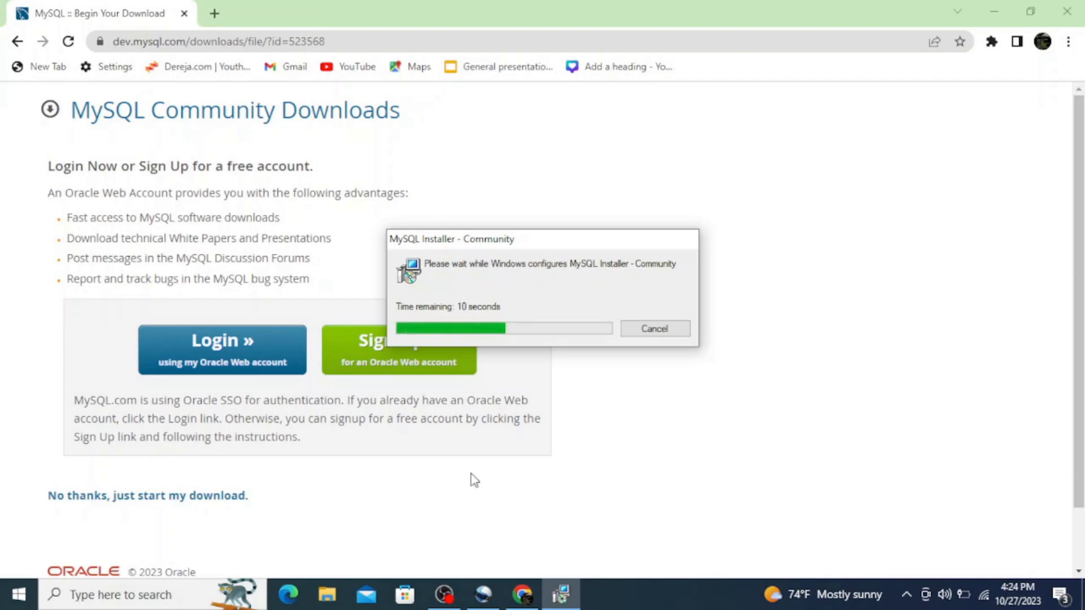
pyautogui.click(994, 12)
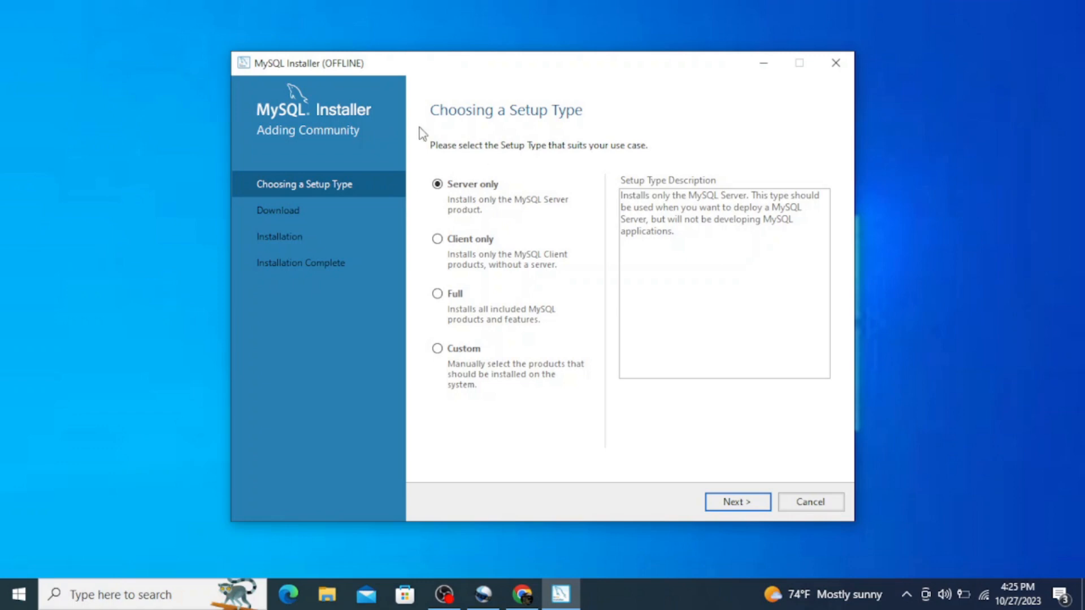
pyautogui.click(438, 349)
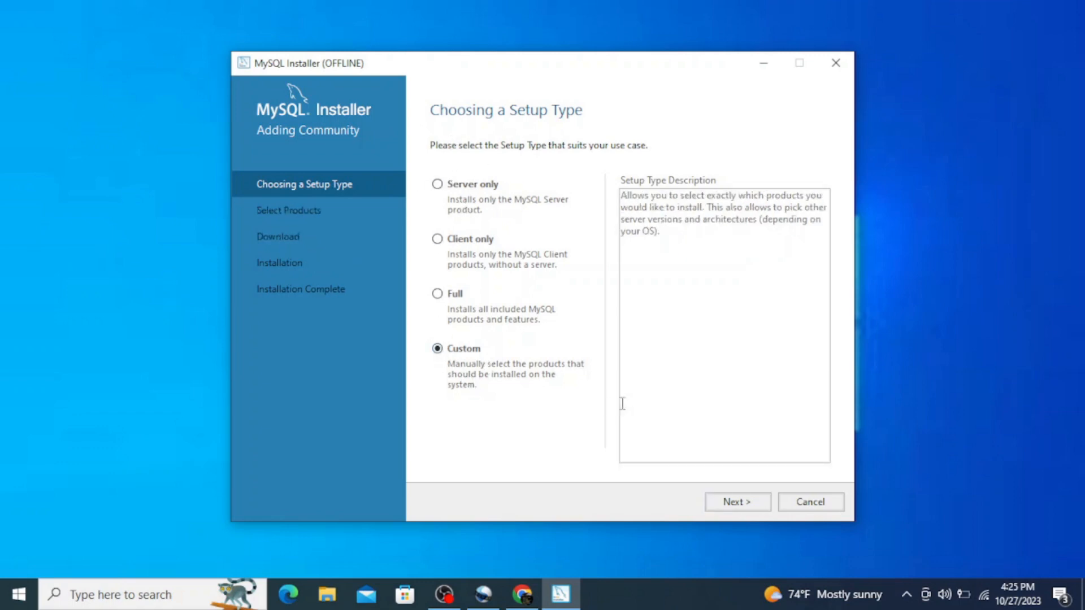
pyautogui.click(737, 503)
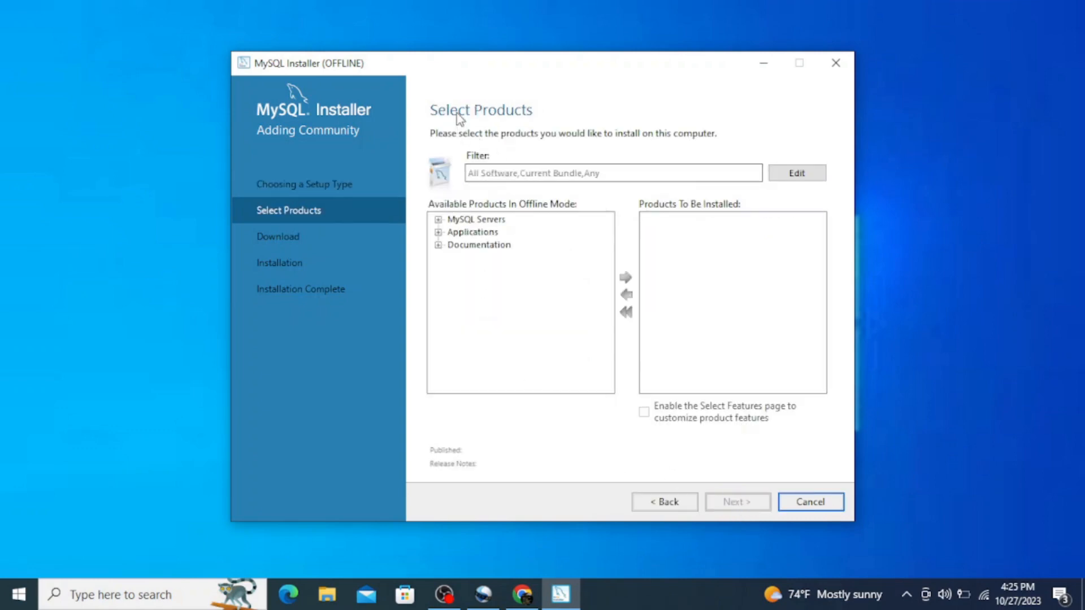
# Add MySQL Server 8.0.35 - X64 to the products to be installed.
pyautogui.click(438, 220)
pyautogui.click(454, 232)
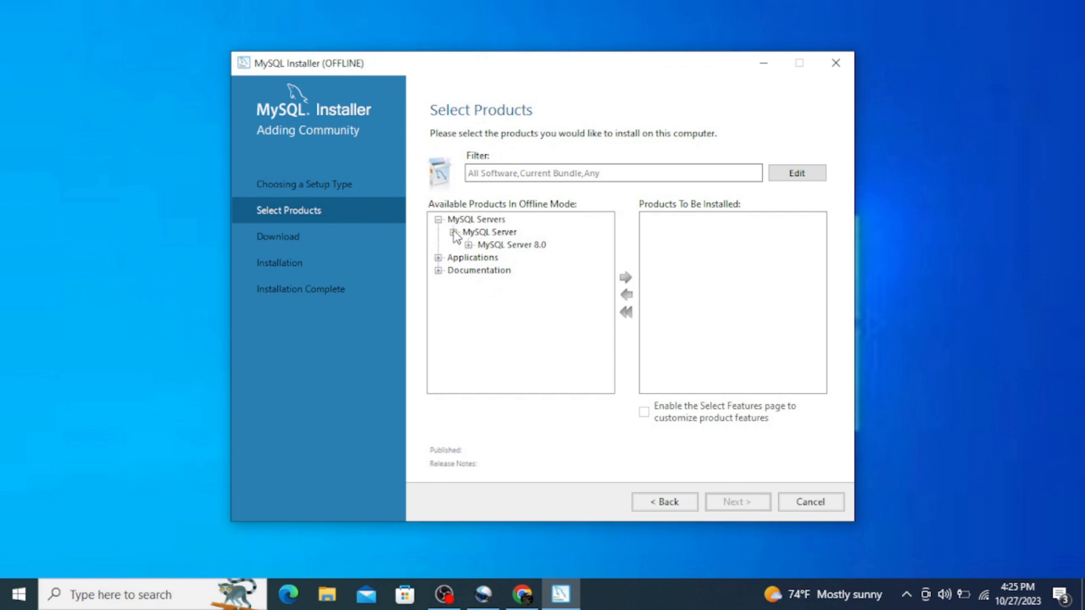
pyautogui.click(469, 246)
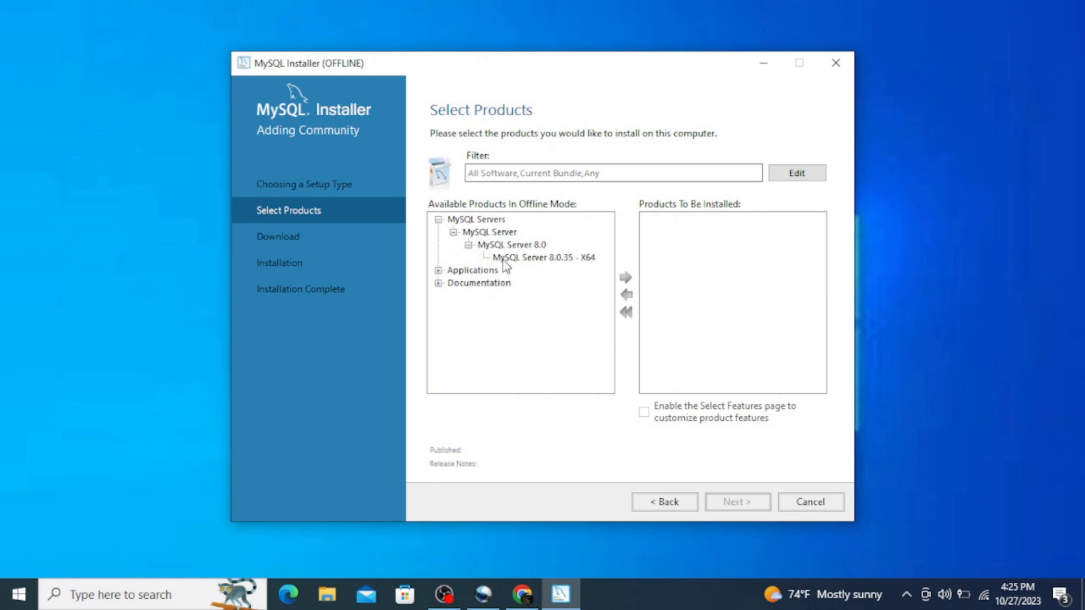
pyautogui.click(523, 259)
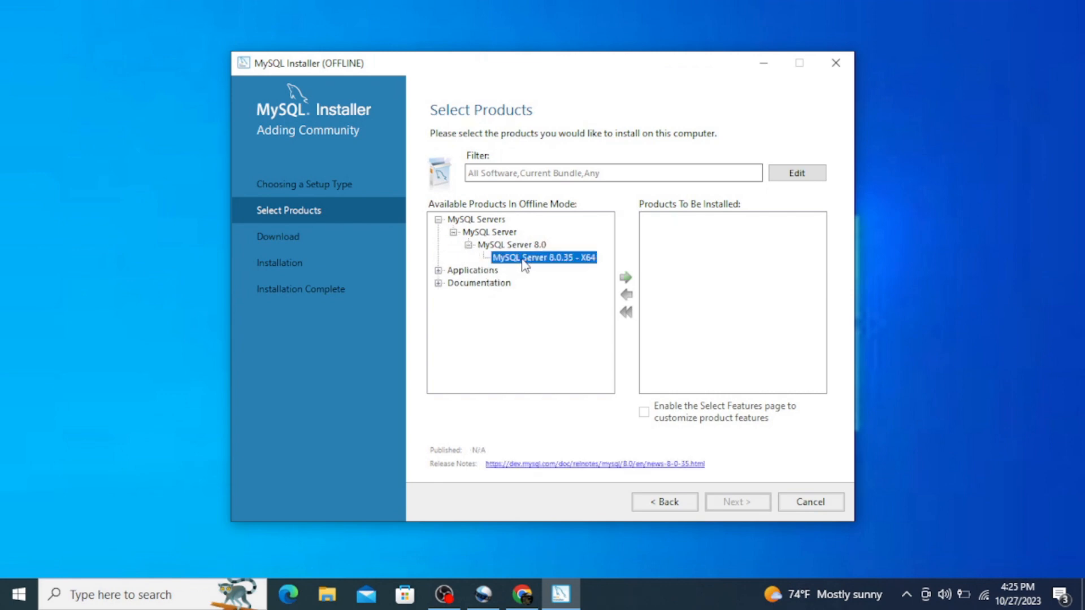
pyautogui.click(626, 278)
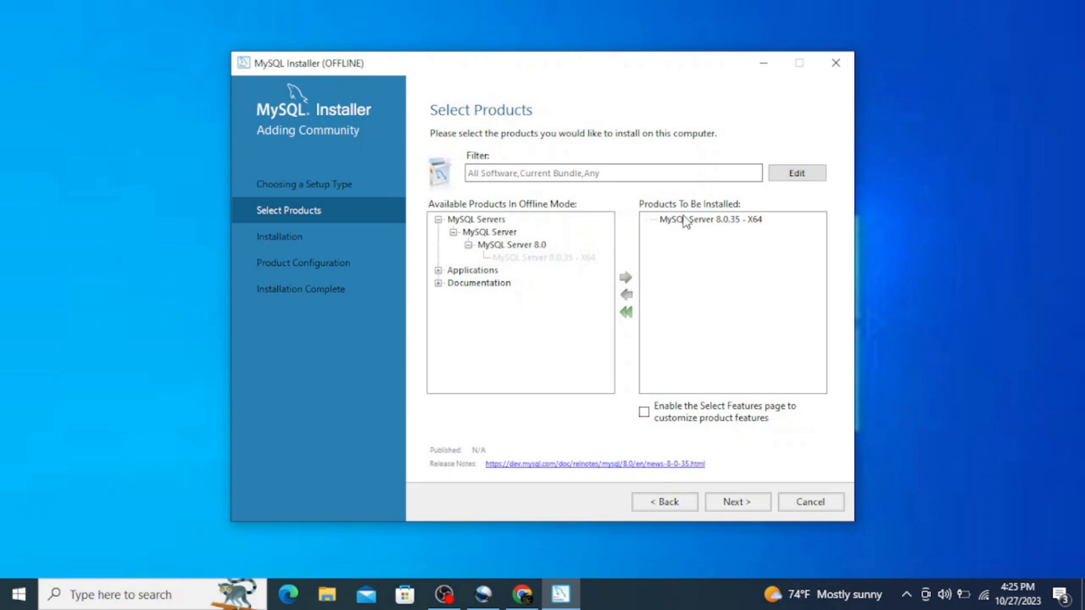
# Add MySQL Workbench 8.0.34 - X64 from Applications to the products to be installed.
pyautogui.click(439, 271)
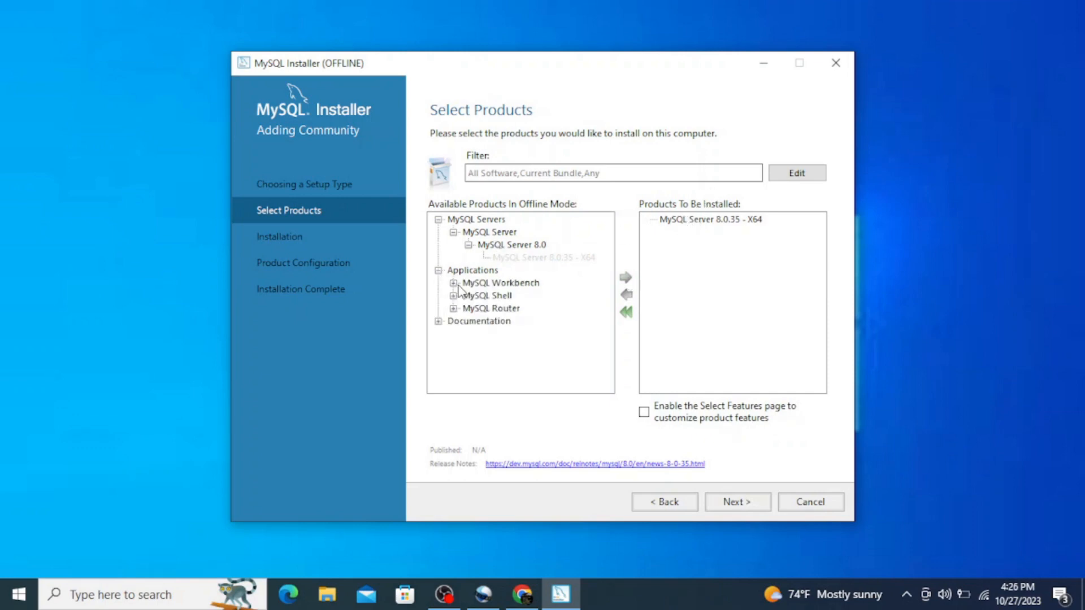
pyautogui.click(453, 284)
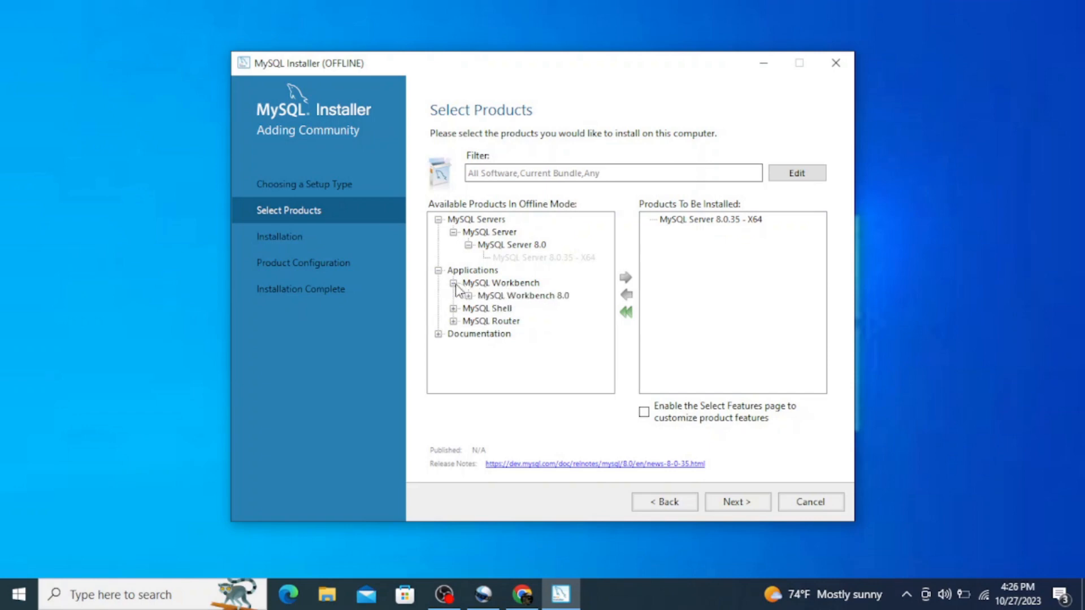
pyautogui.click(469, 295)
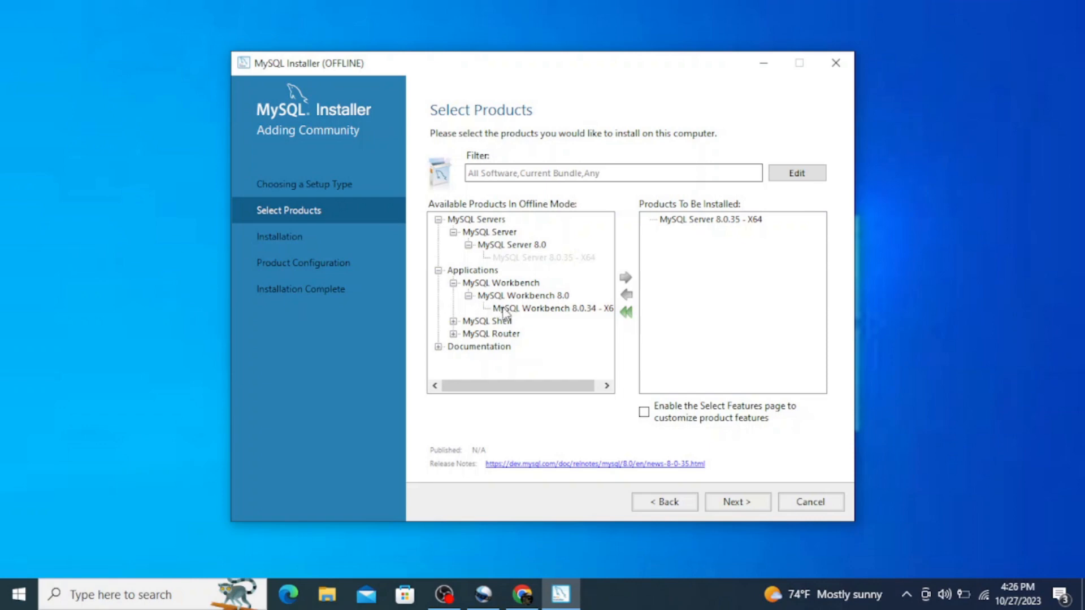
pyautogui.click(523, 308)
pyautogui.click(625, 278)
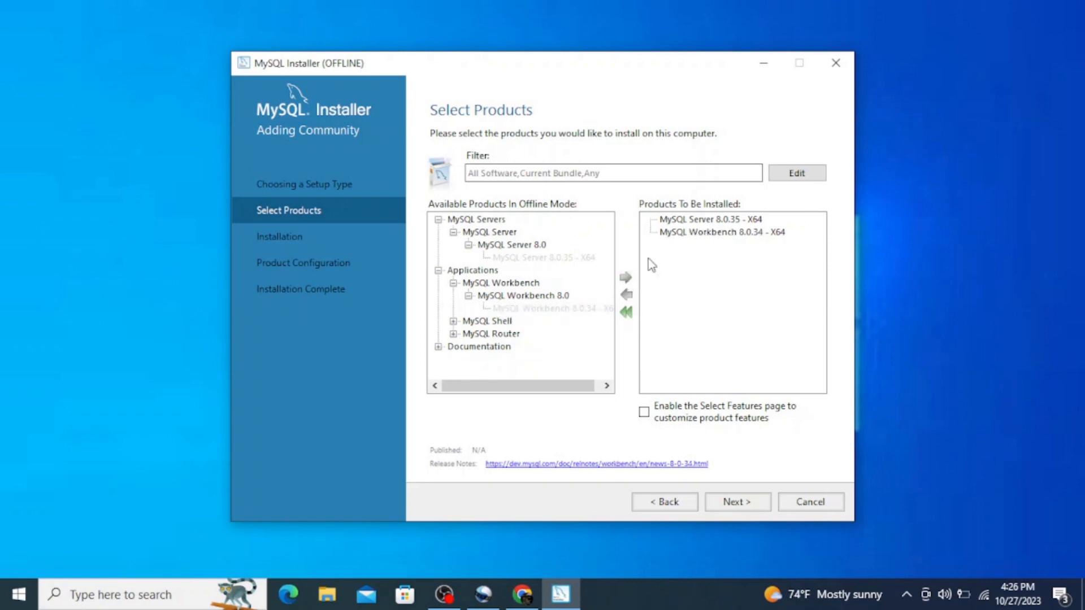
# Add MySQL Shell 8.0.35 - X64 to the products to be installed.
pyautogui.click(454, 322)
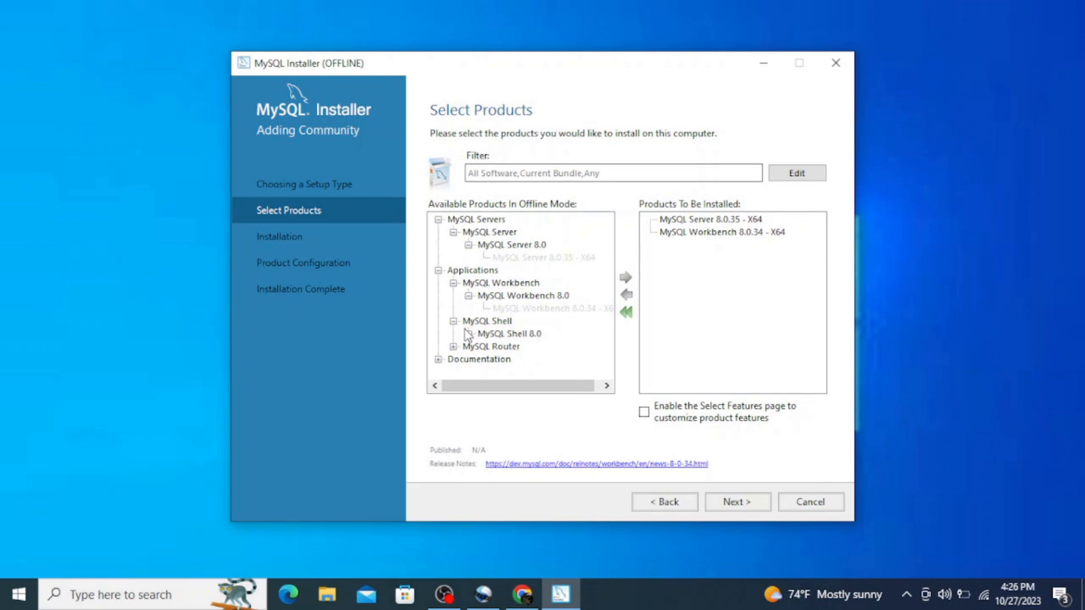
pyautogui.click(469, 334)
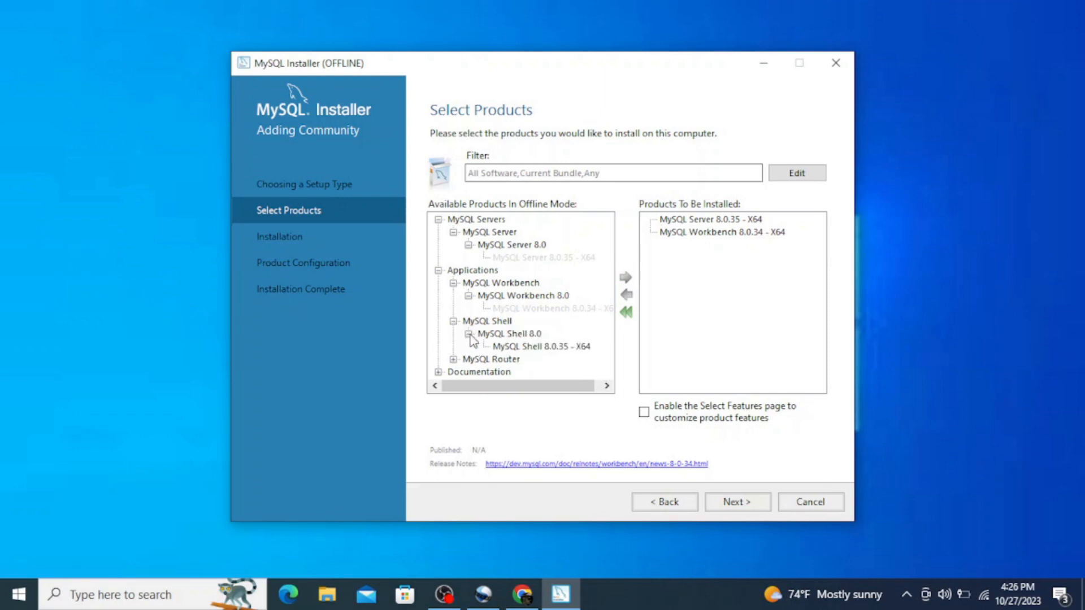
pyautogui.click(510, 348)
pyautogui.click(627, 281)
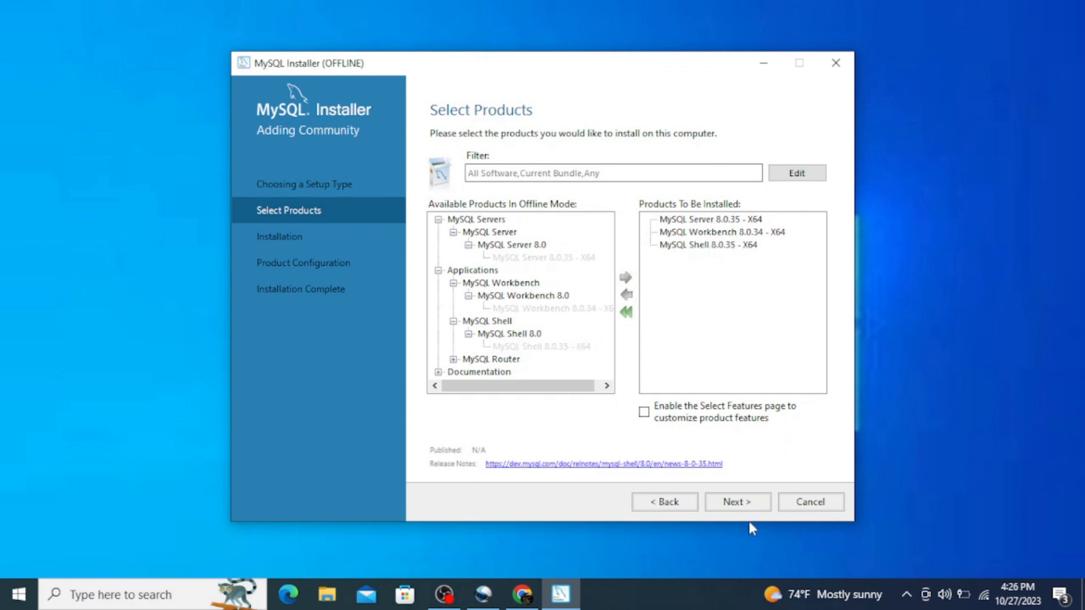
# Install the selected Server, Workbench and Shell products, and proceed to the product configuration.
pyautogui.click(740, 506)
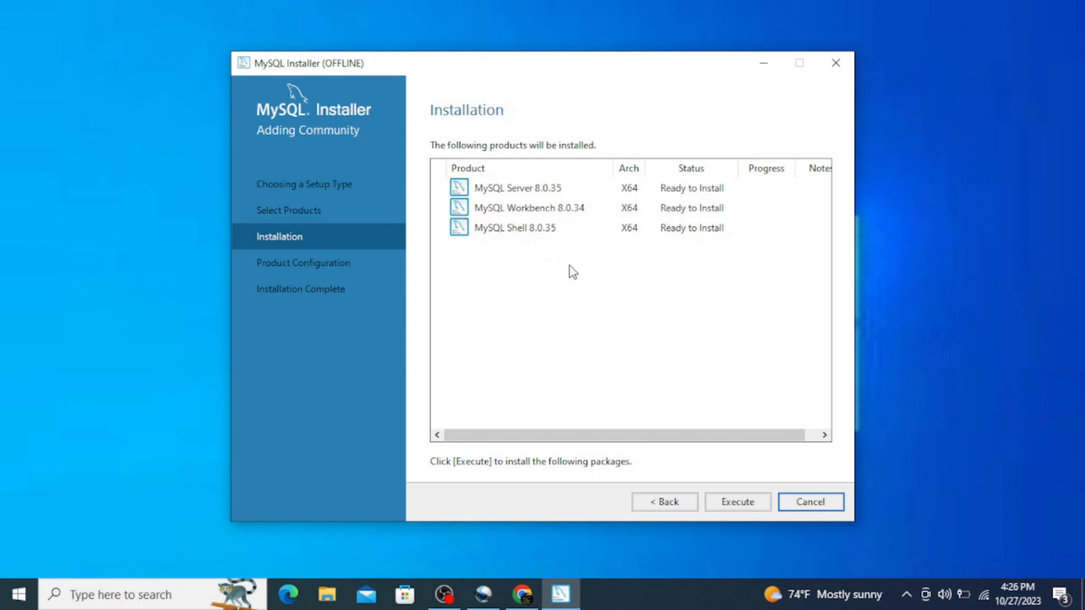
pyautogui.click(741, 503)
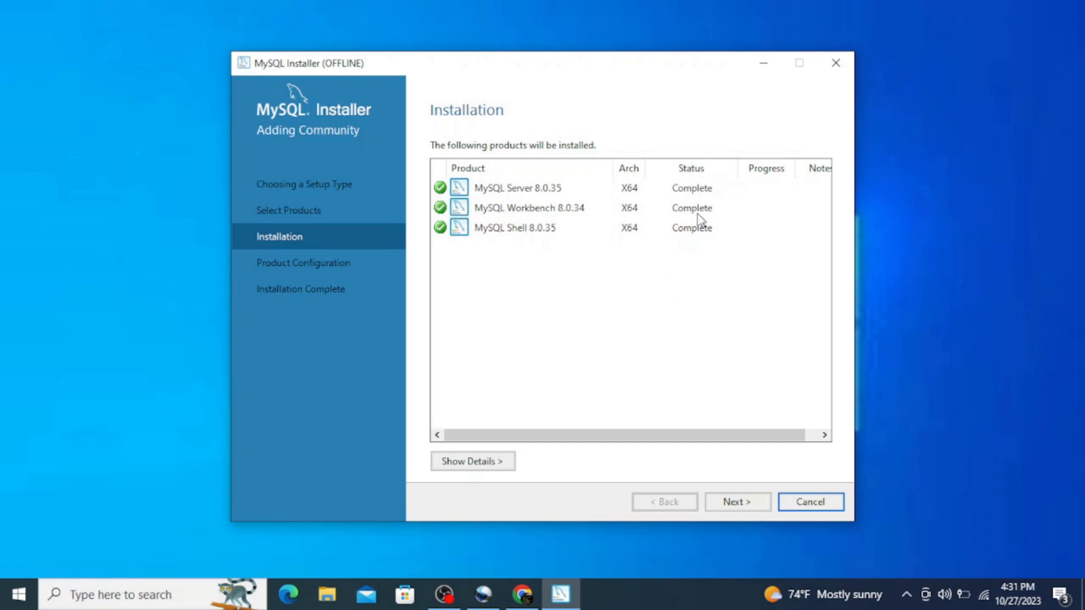
pyautogui.click(743, 504)
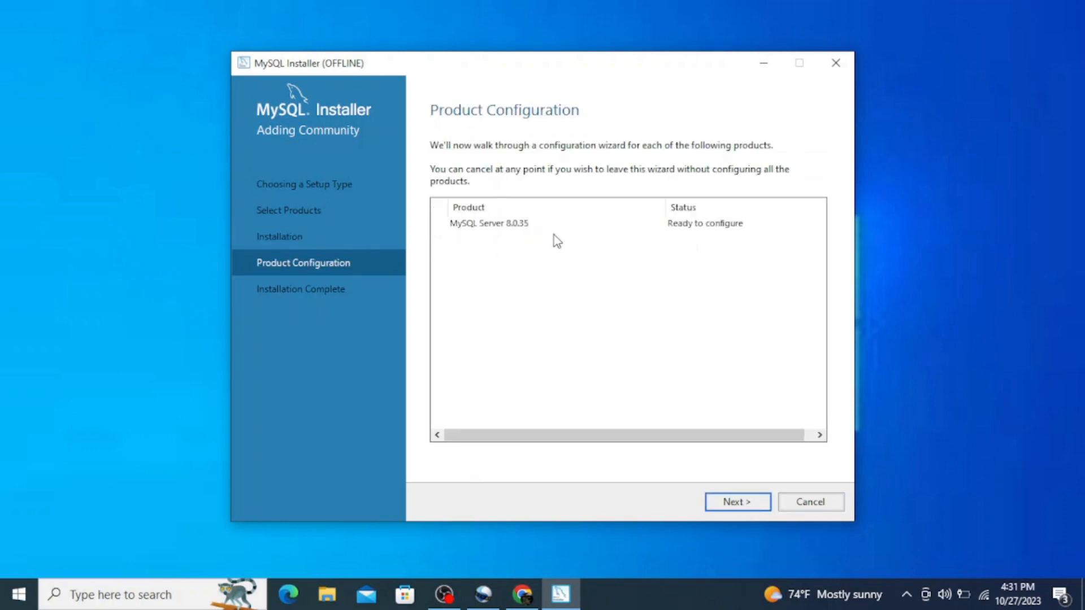
# Configure MySQL Server with the default Development Computer networking on port 3306 and strong password encryption for authentication.
pyautogui.click(742, 502)
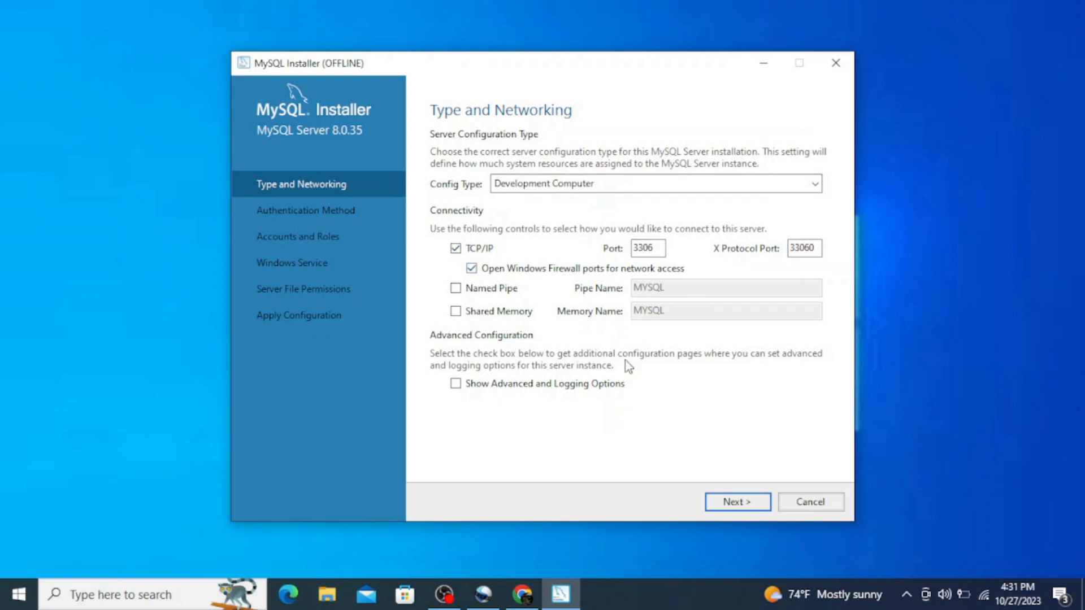
pyautogui.click(734, 503)
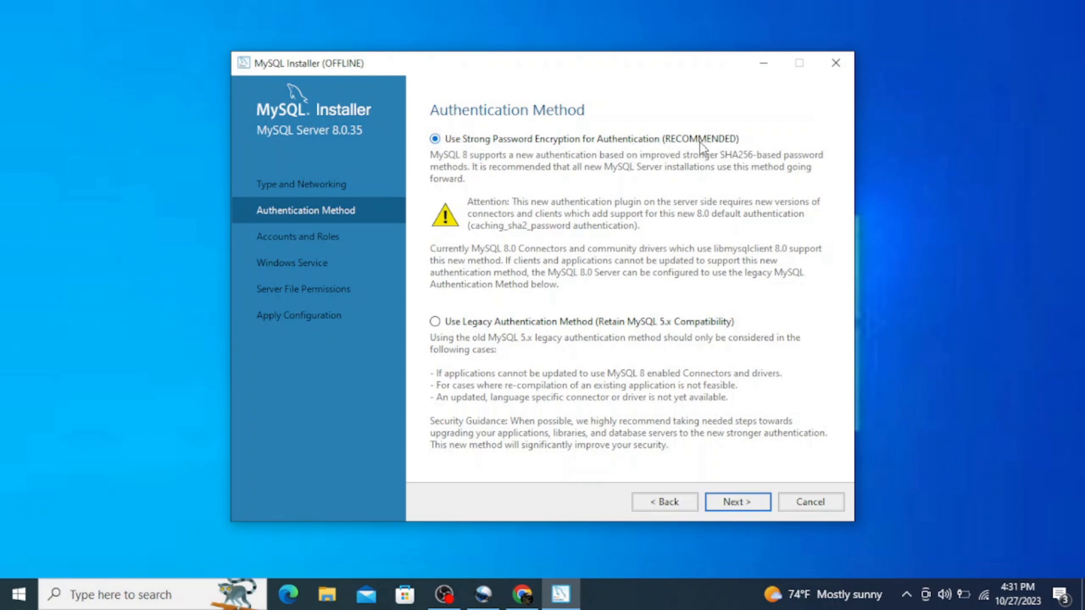
pyautogui.click(745, 504)
# Enter the MySQL root account password and repeat it in the confirmation field.
pyautogui.press('capslock')
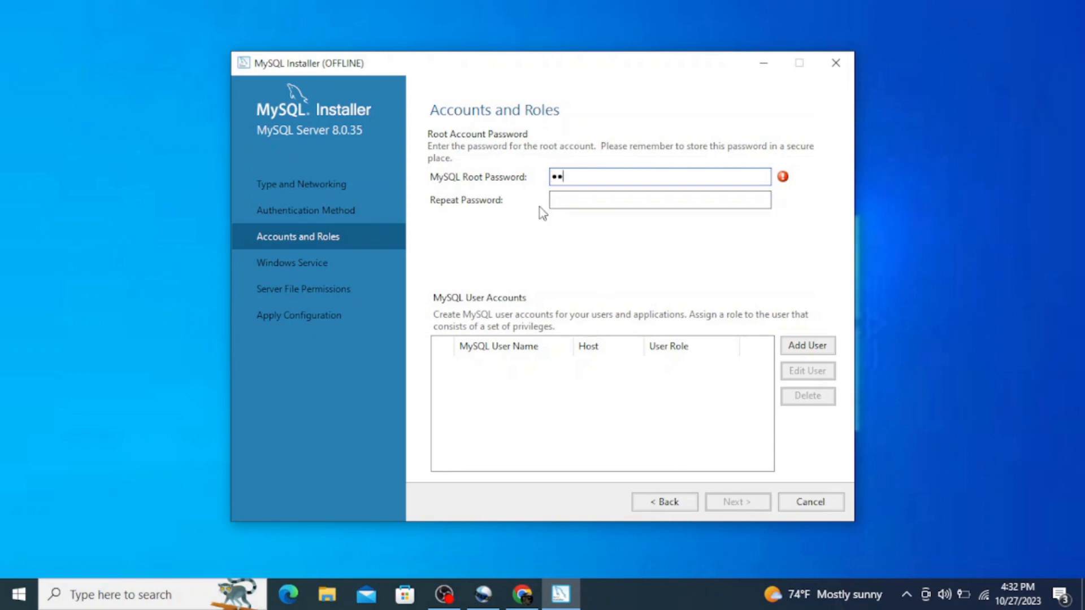
pyautogui.click(557, 199)
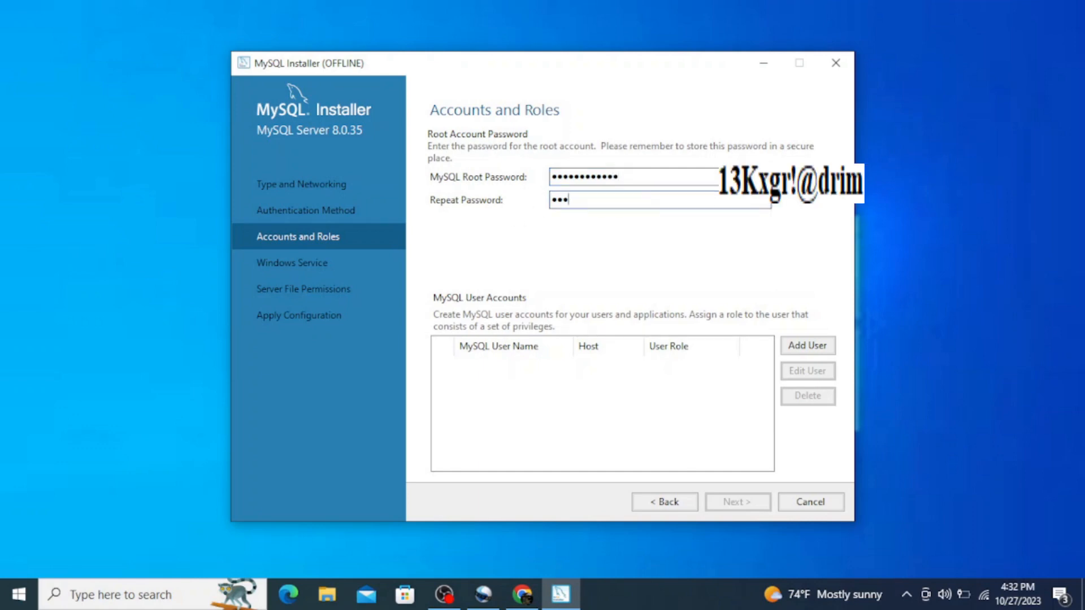
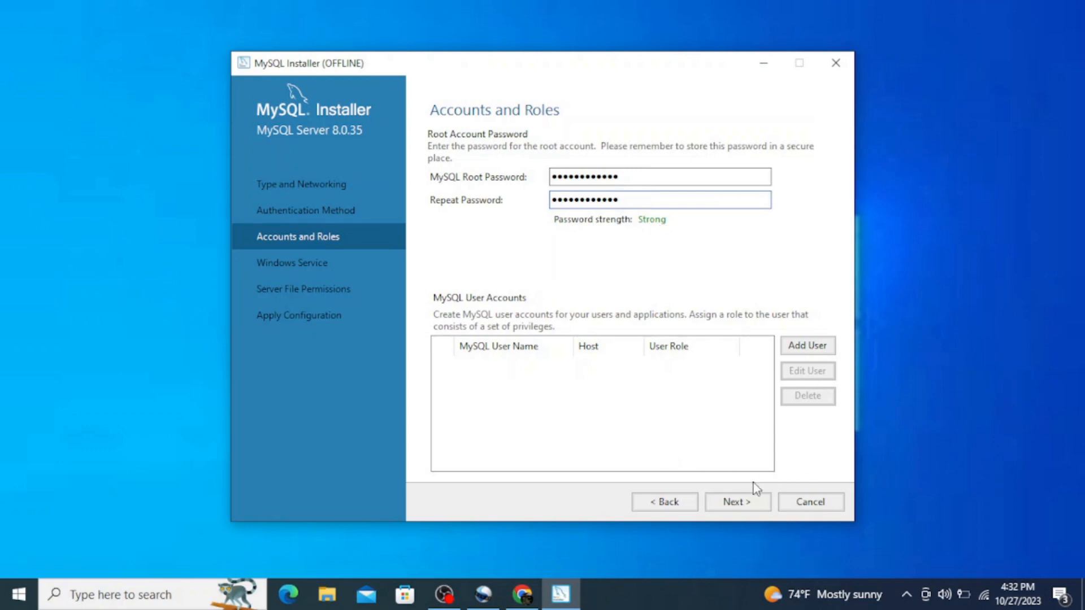
# Keep the default MySQL80 Windows service and full-access server file permissions, and apply the server configuration.
pyautogui.click(740, 504)
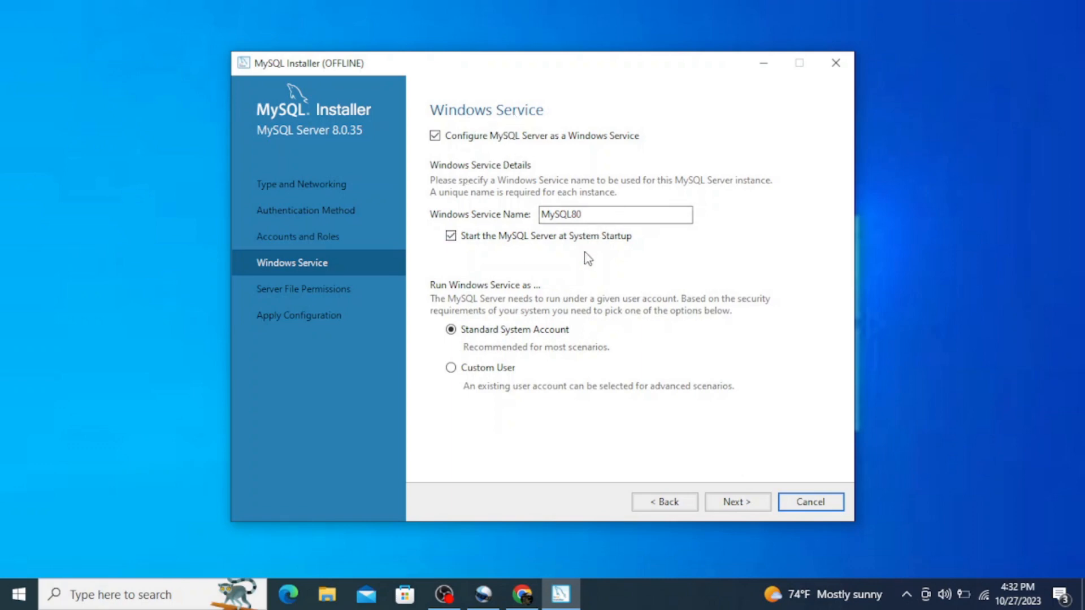
pyautogui.click(738, 503)
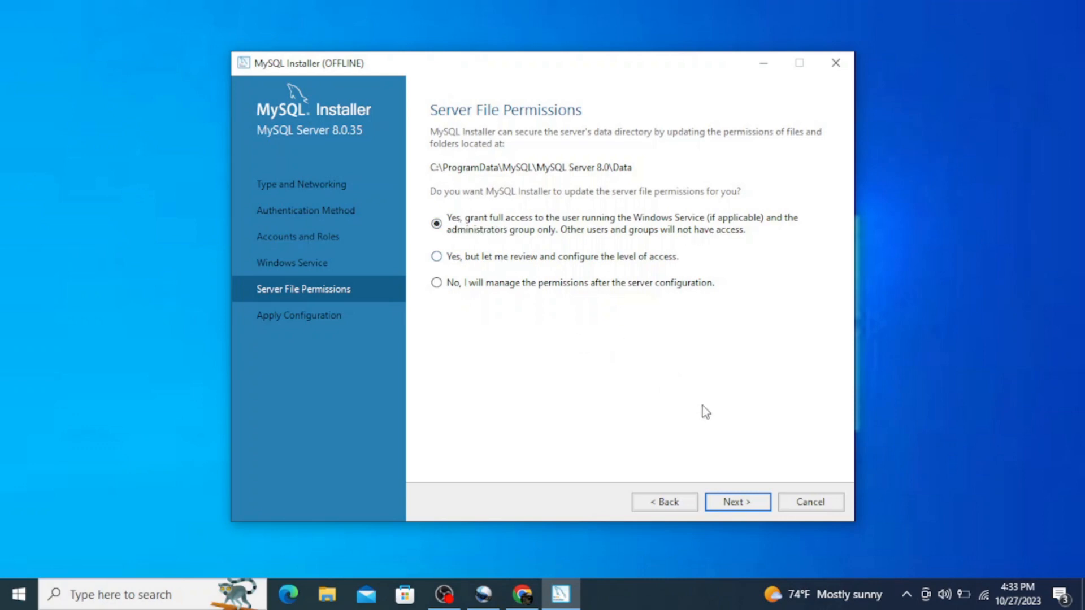
pyautogui.click(737, 501)
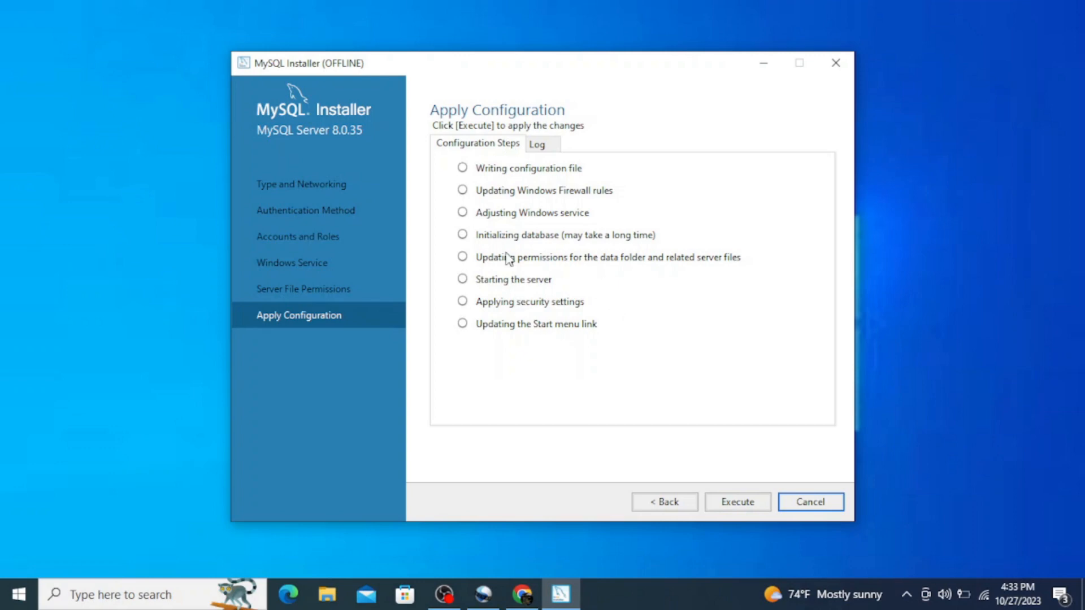
pyautogui.click(748, 504)
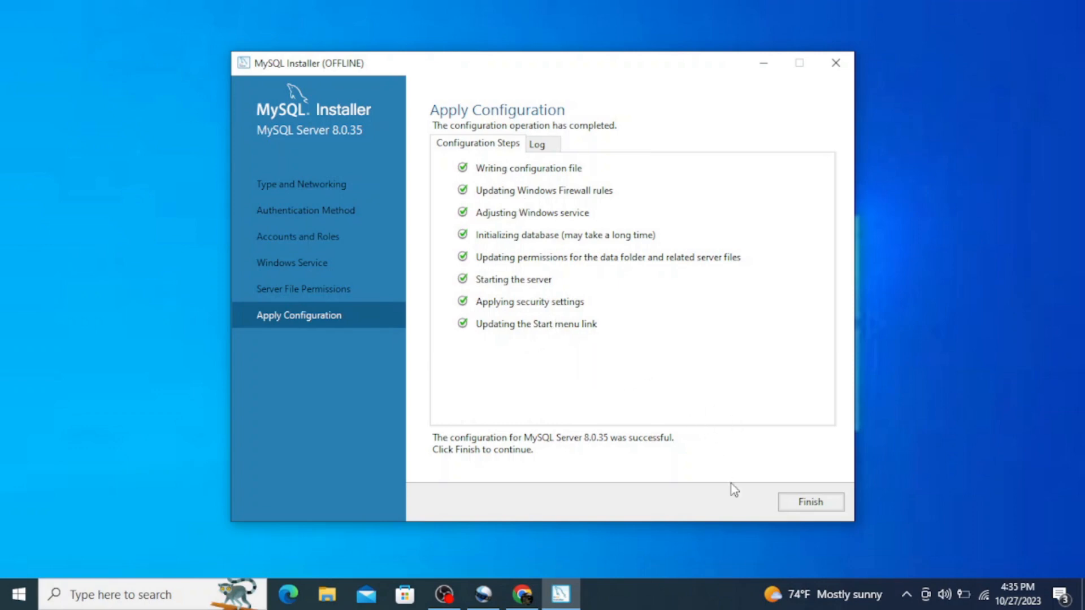
# Finish the server configuration and complete the installation with MySQL Workbench and MySQL Shell set to start after setup.
pyautogui.click(811, 504)
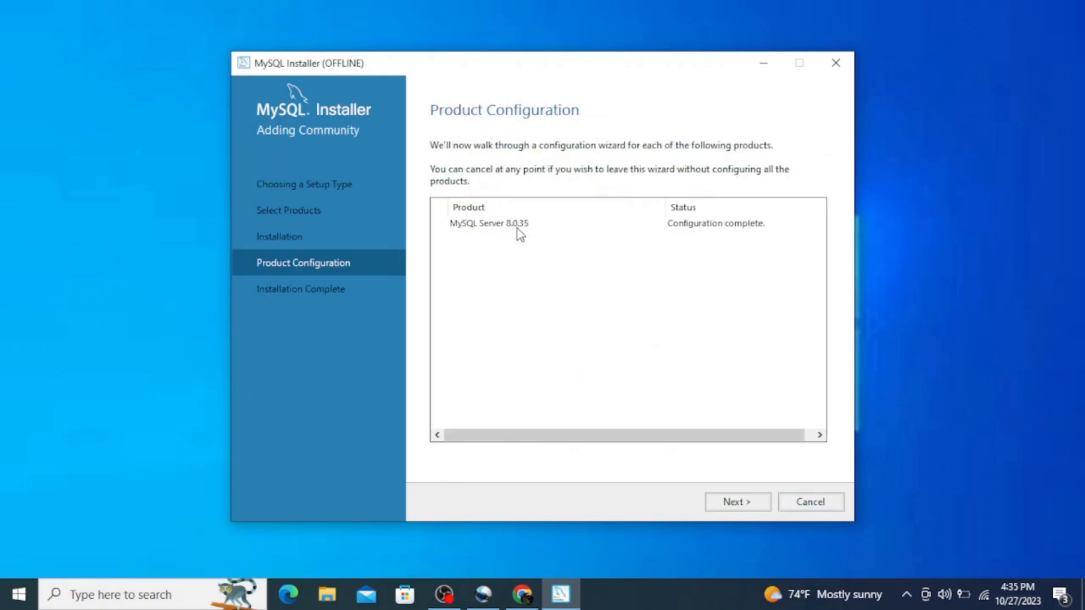
pyautogui.click(741, 509)
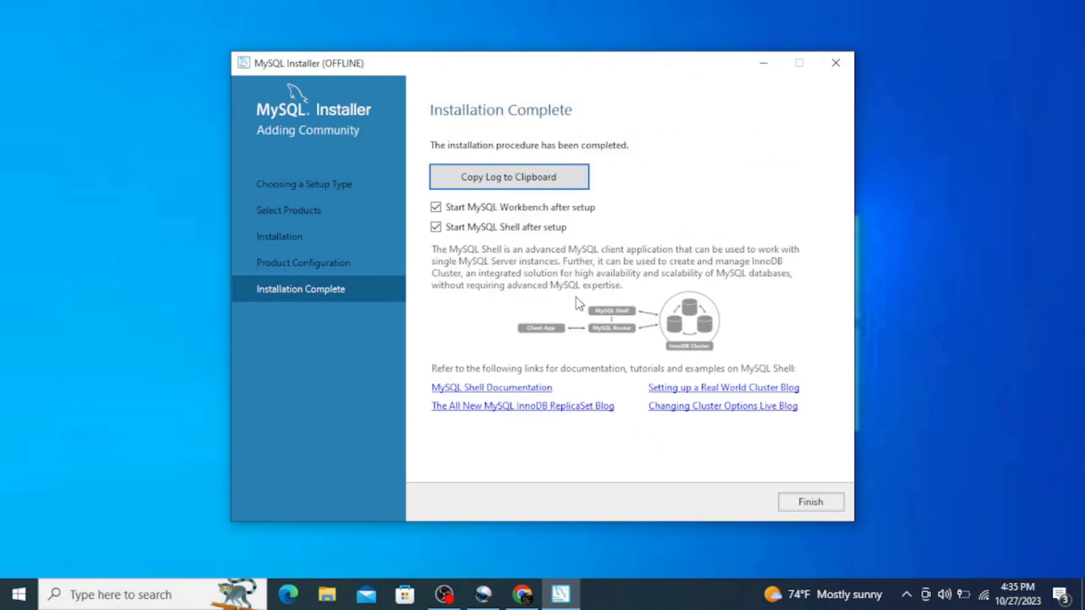
pyautogui.click(812, 503)
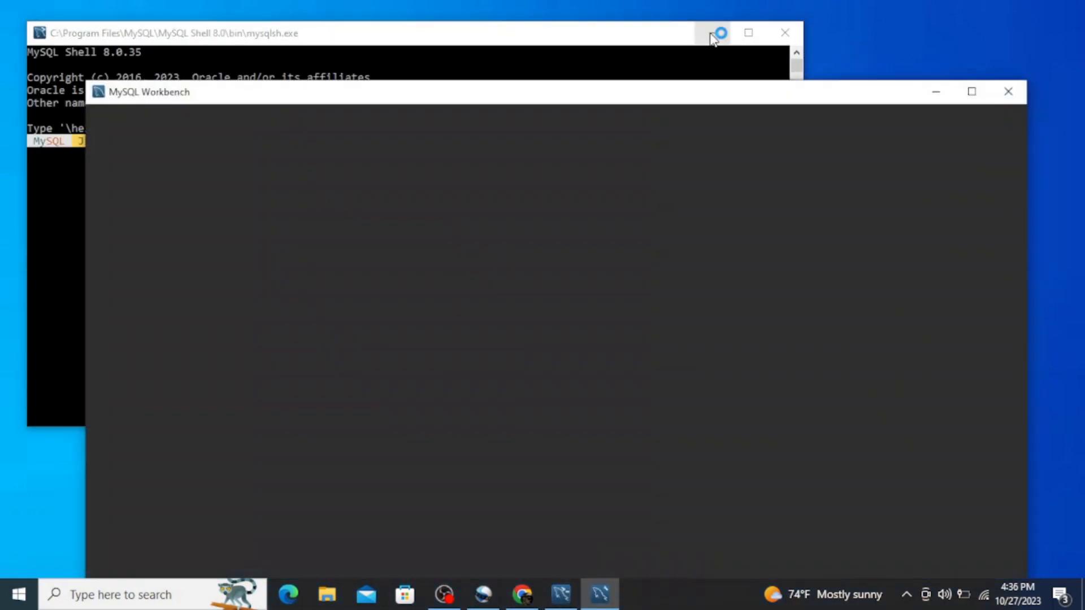
# Check the launched MySQL Shell and MySQL Workbench windows, and minimize both.
pyautogui.click(711, 34)
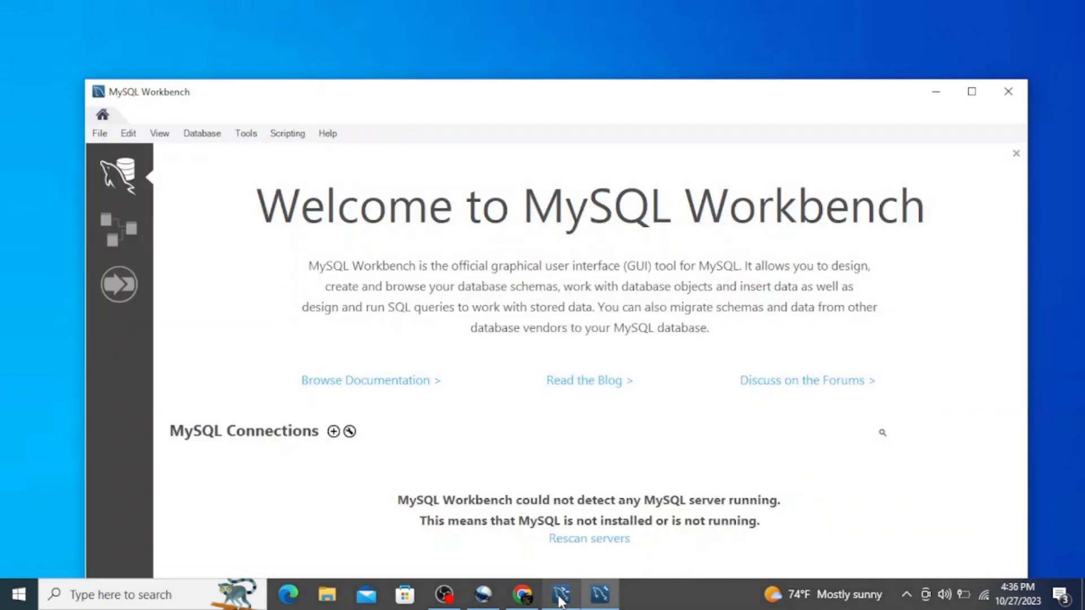
pyautogui.moveTo(562, 595)
pyautogui.click(563, 546)
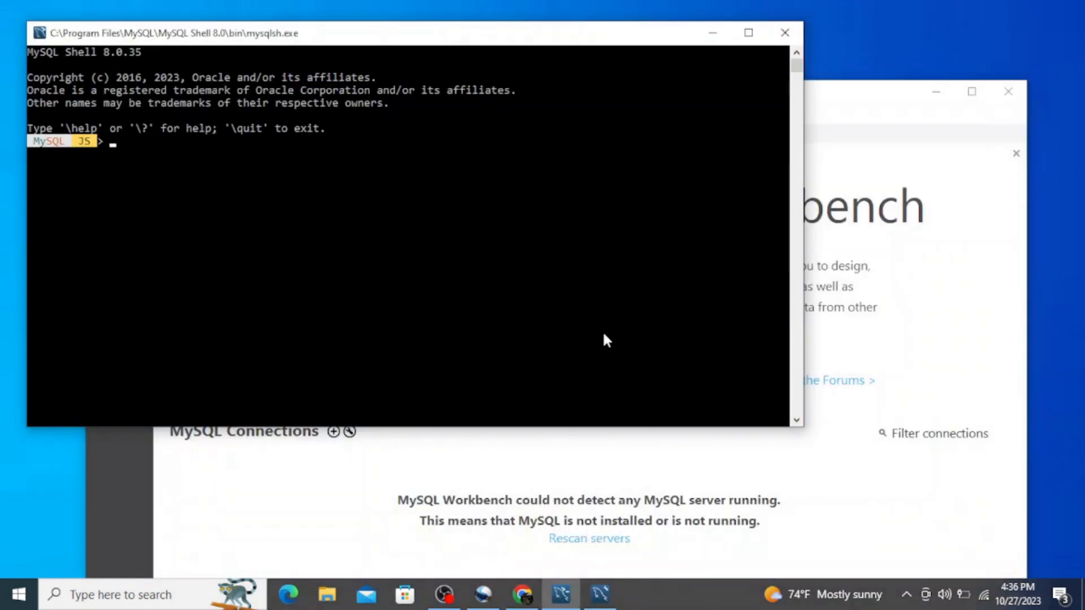
pyautogui.click(937, 317)
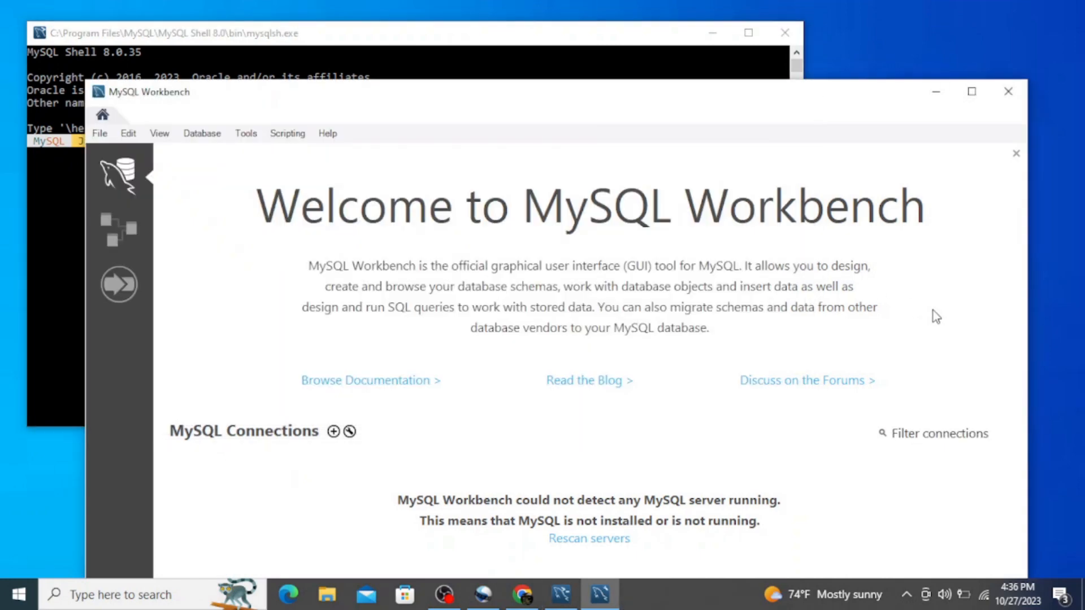
pyautogui.click(936, 92)
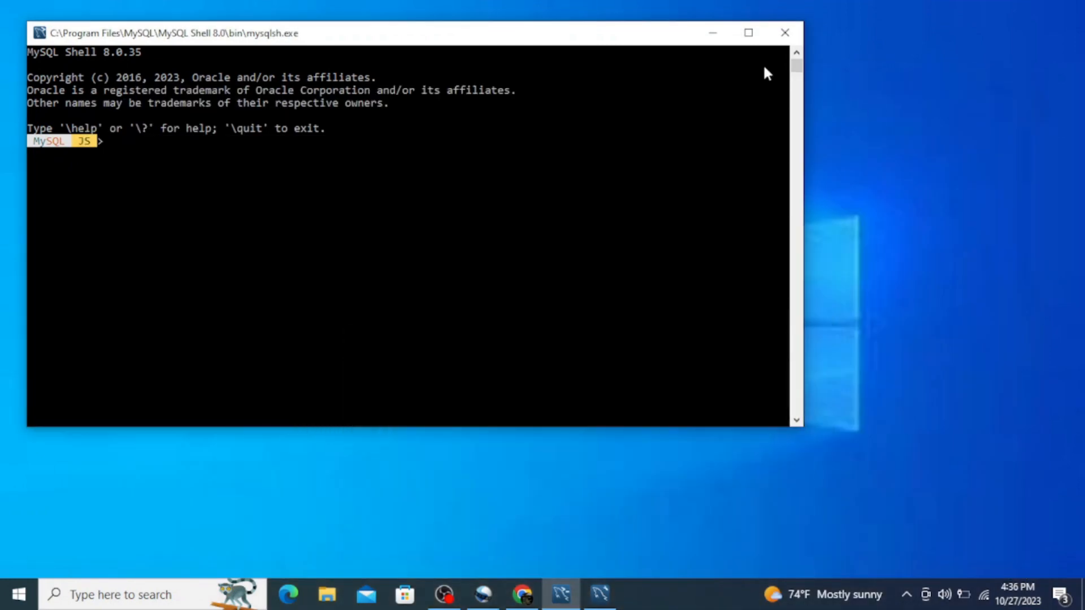
pyautogui.click(714, 37)
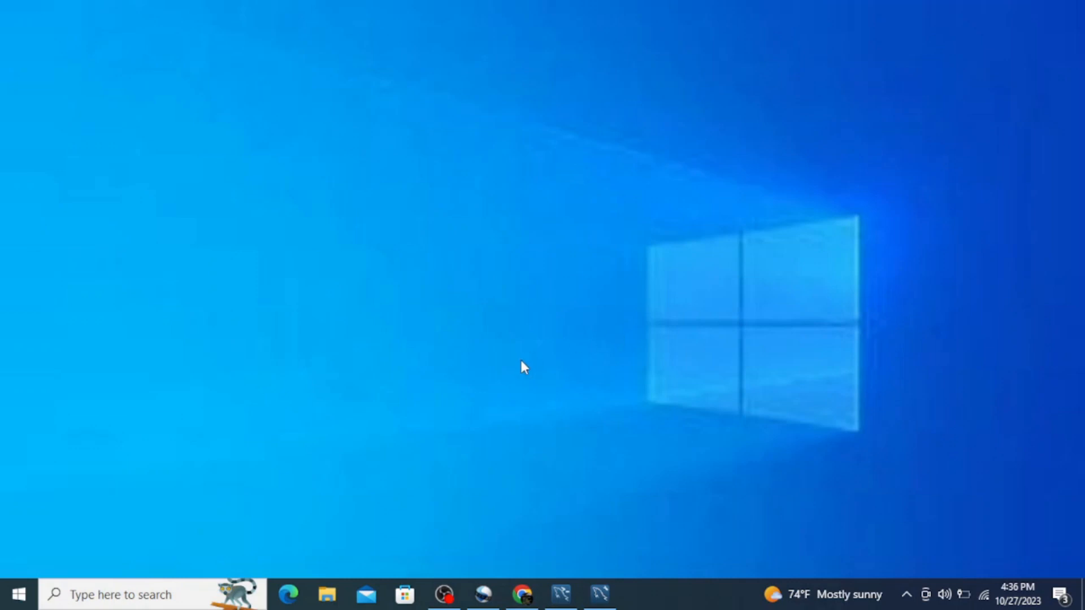
# Open the folder C:\Program Files\MySQL\MySQL Server 8.0\bin in File Explorer.
pyautogui.click(329, 600)
pyautogui.doubleClick(273, 251)
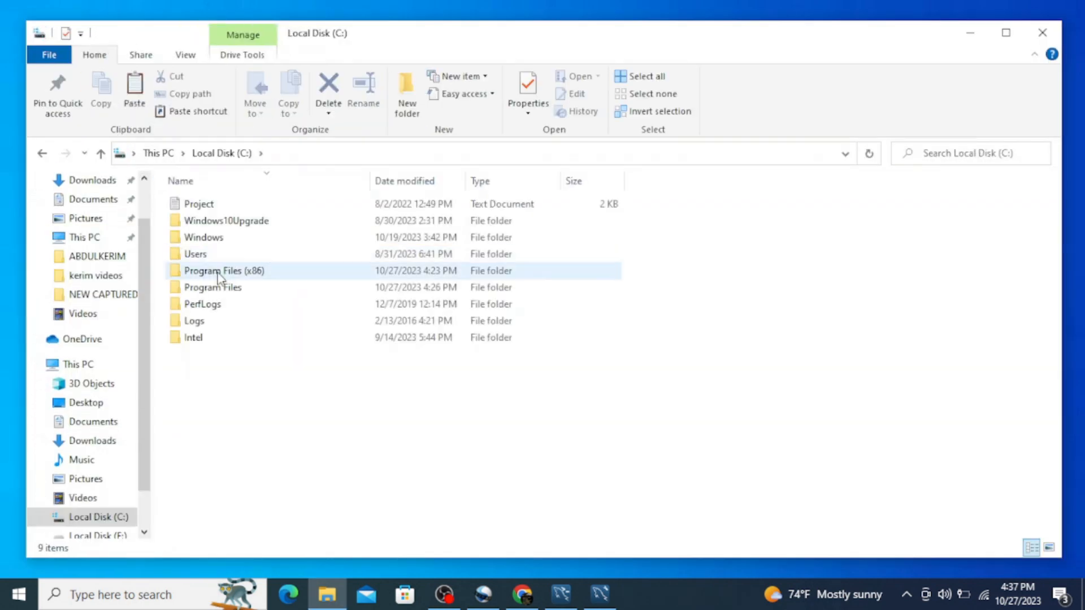
pyautogui.click(222, 294)
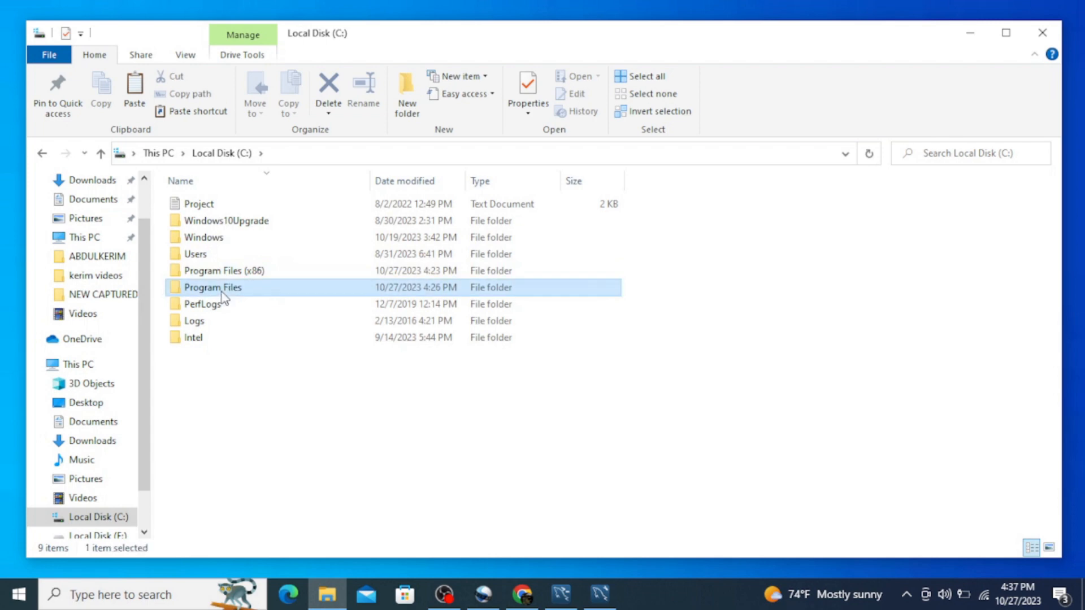
pyautogui.doubleClick(222, 293)
pyautogui.write('my')
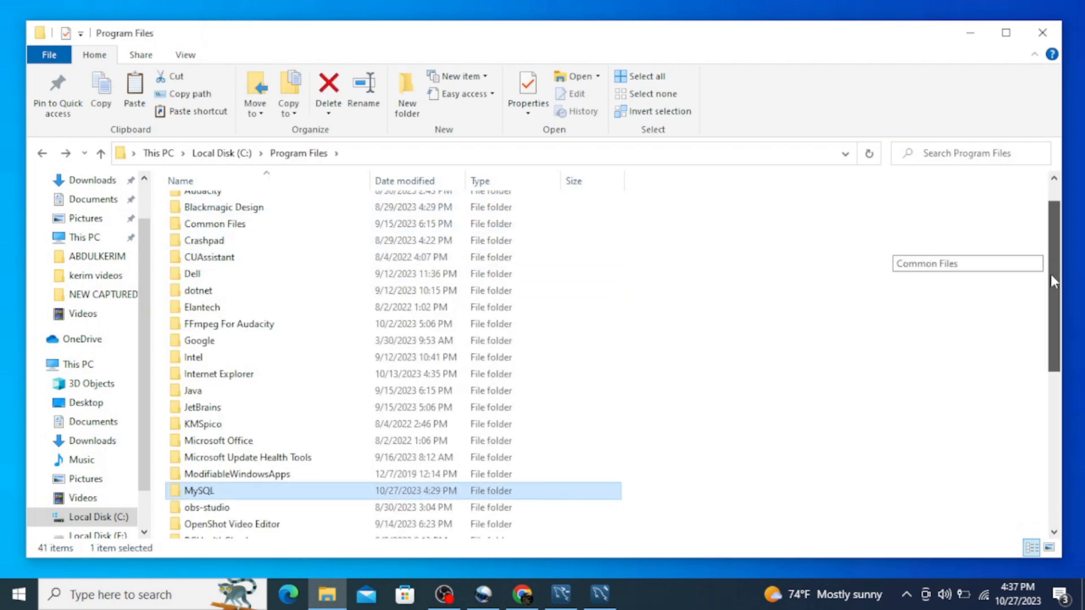
pyautogui.moveTo(1050, 274); pyautogui.dragTo(1051, 299)
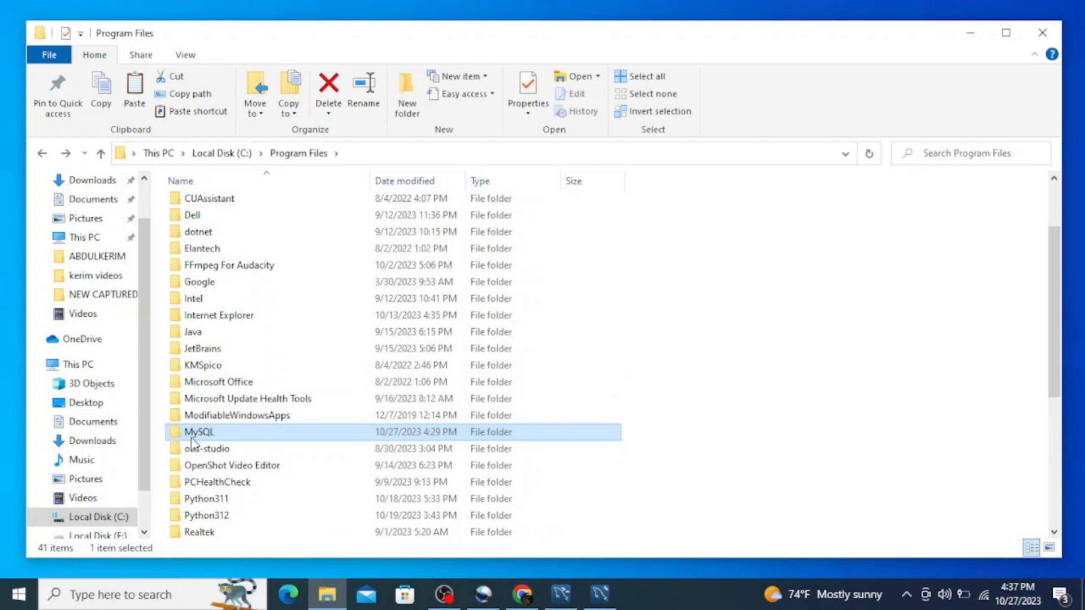
pyautogui.doubleClick(206, 435)
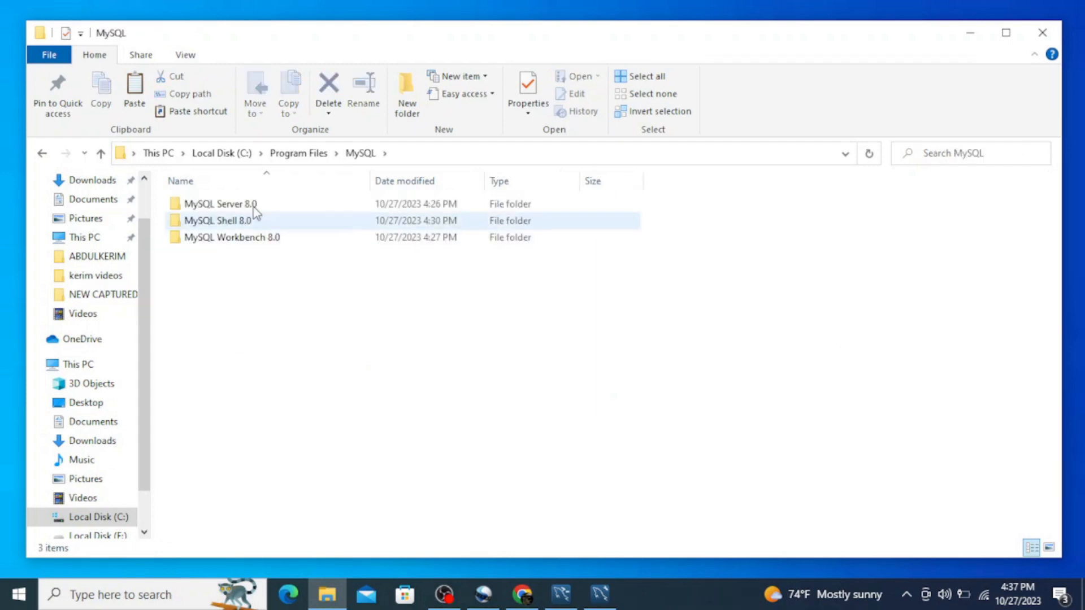
pyautogui.doubleClick(226, 208)
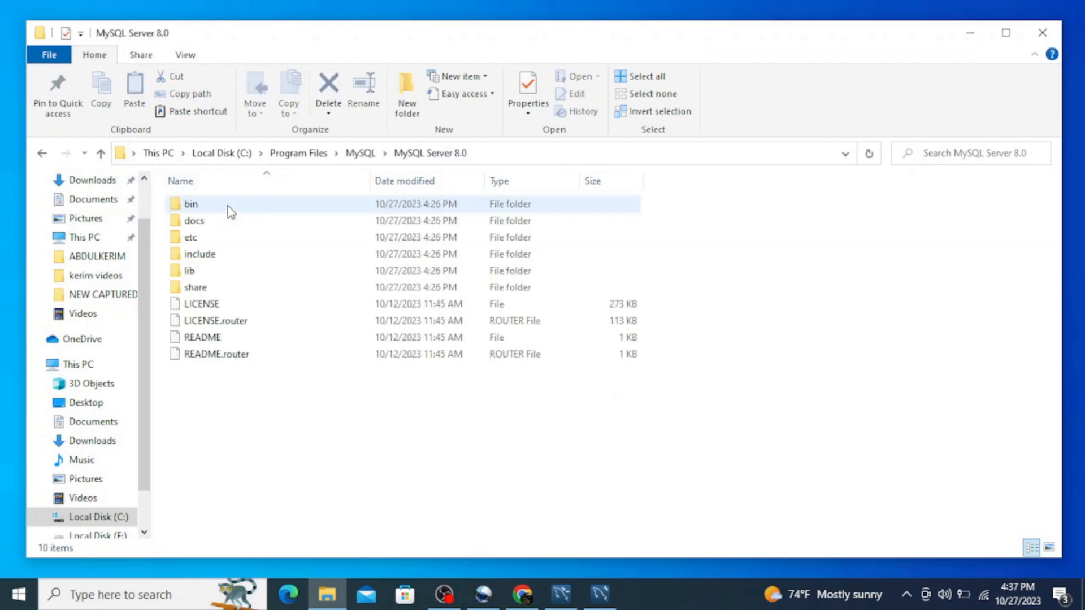
pyautogui.doubleClick(195, 207)
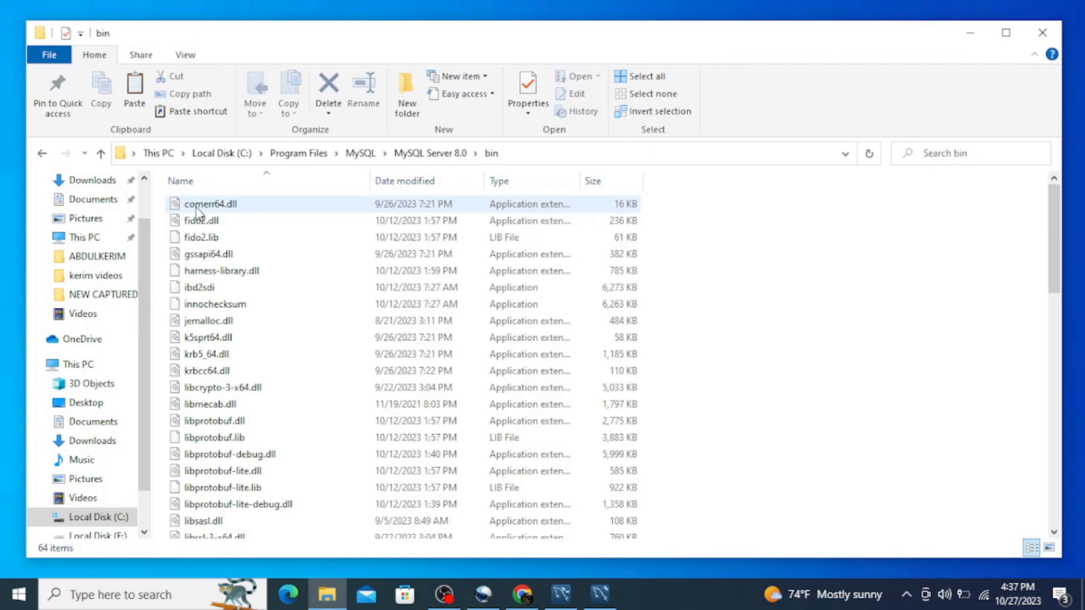
# Copy the full path of the MySQL Server bin folder and minimize File Explorer.
pyautogui.click(515, 154)
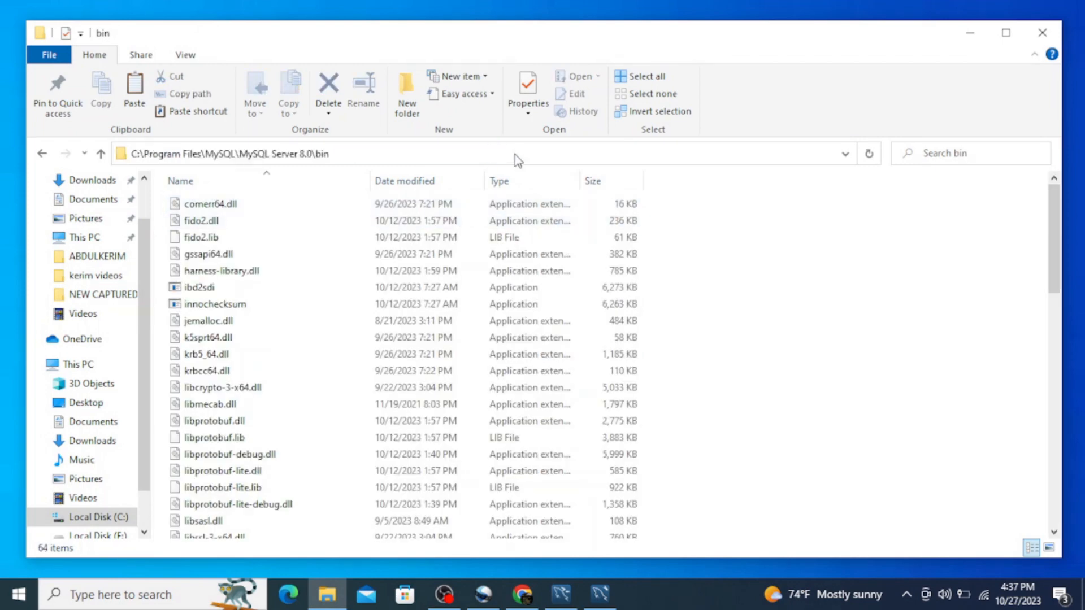
pyautogui.rightClick(271, 153)
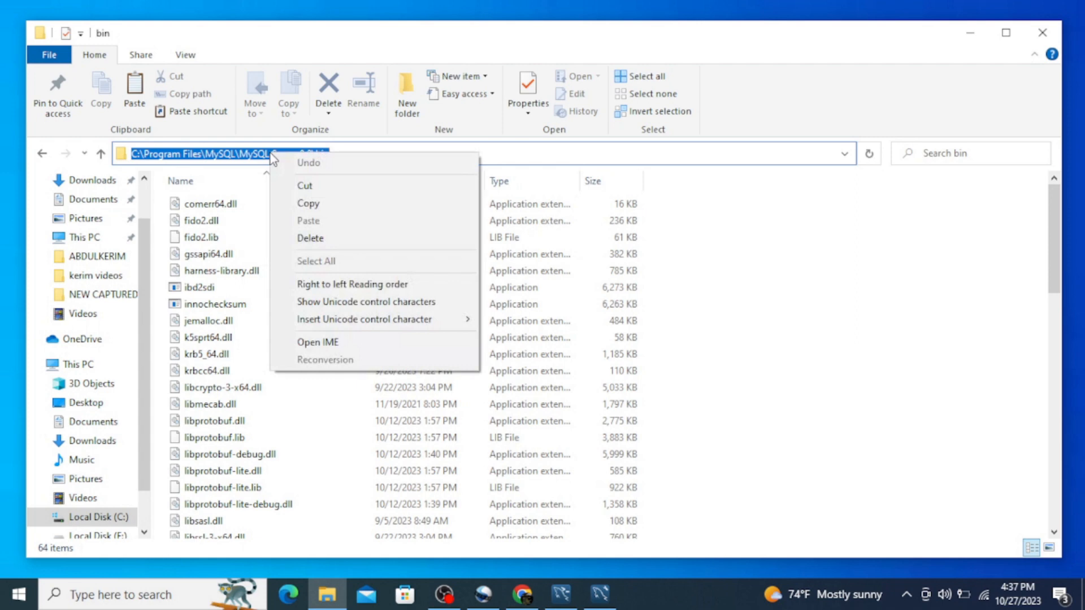
pyautogui.click(315, 209)
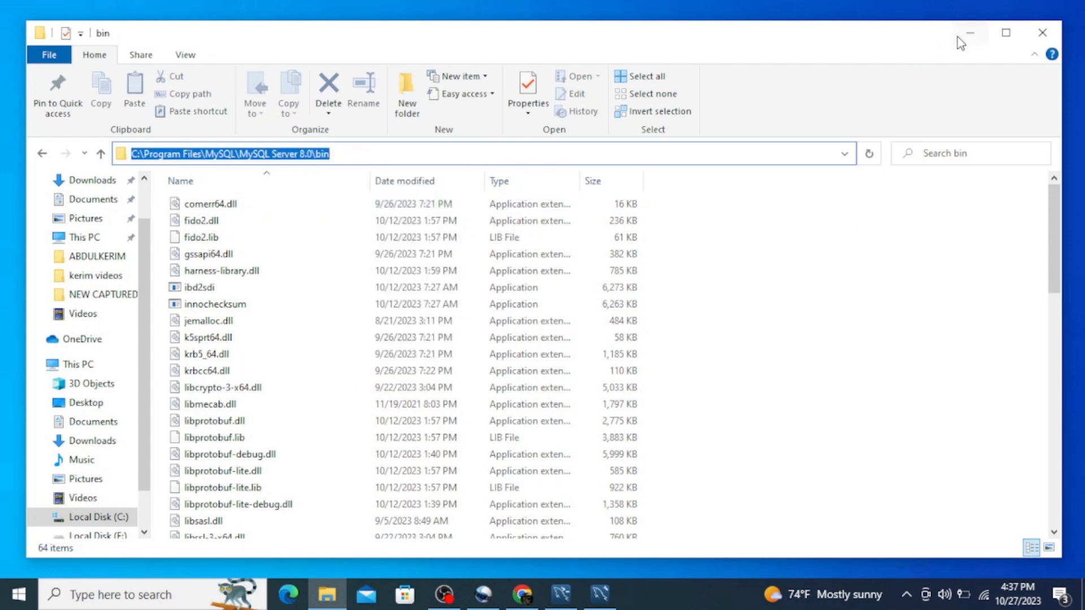
pyautogui.click(976, 35)
# Search Windows for "environ" and open the Environment Variables dialog from the system properties.
pyautogui.click(11, 604)
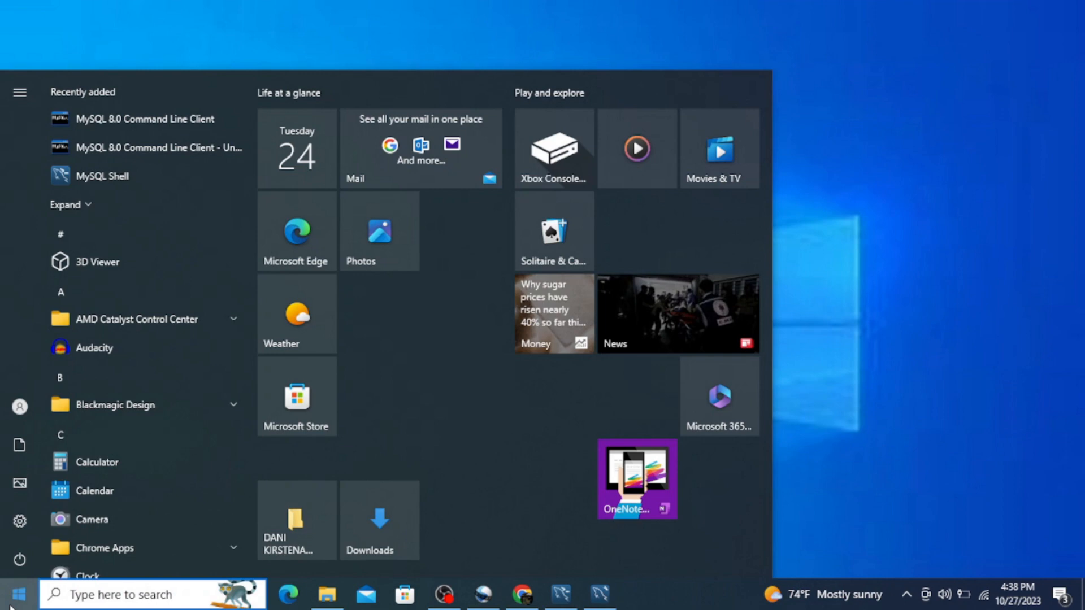
pyautogui.write('enviro')
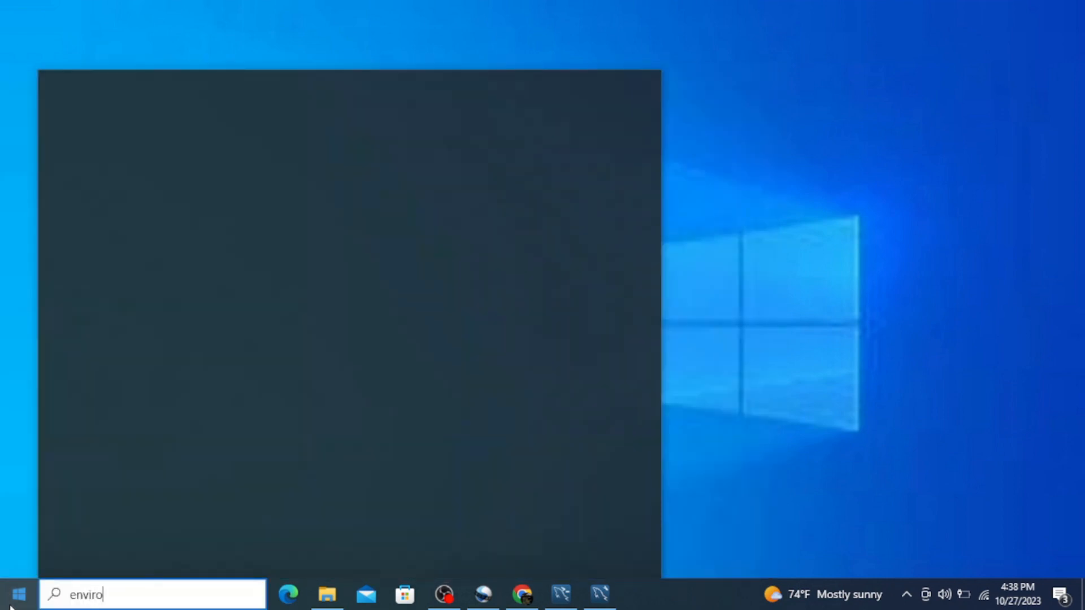
pyautogui.write('n')
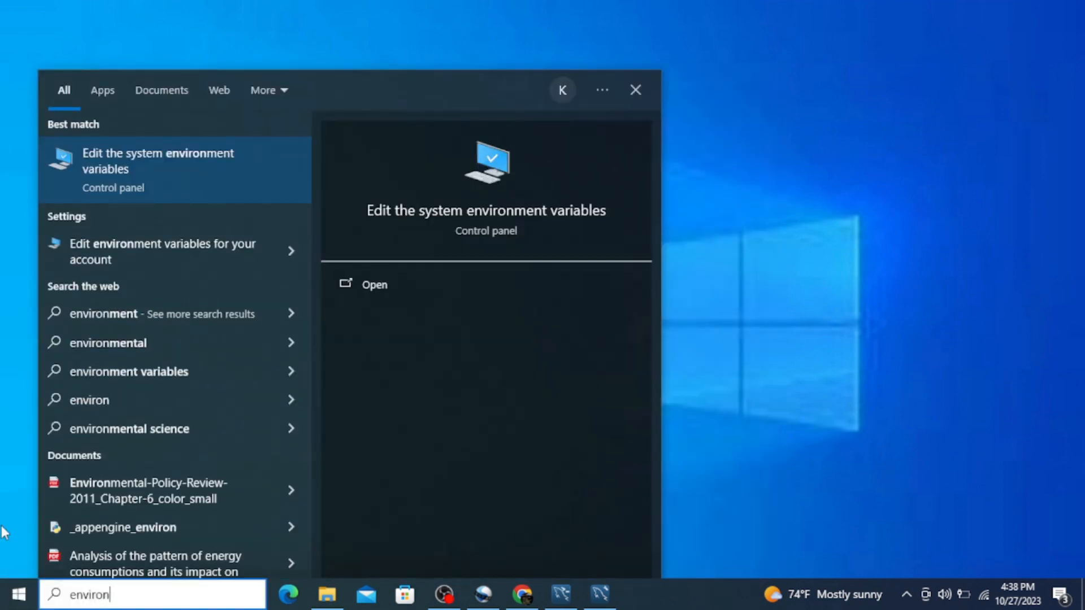
pyautogui.click(135, 170)
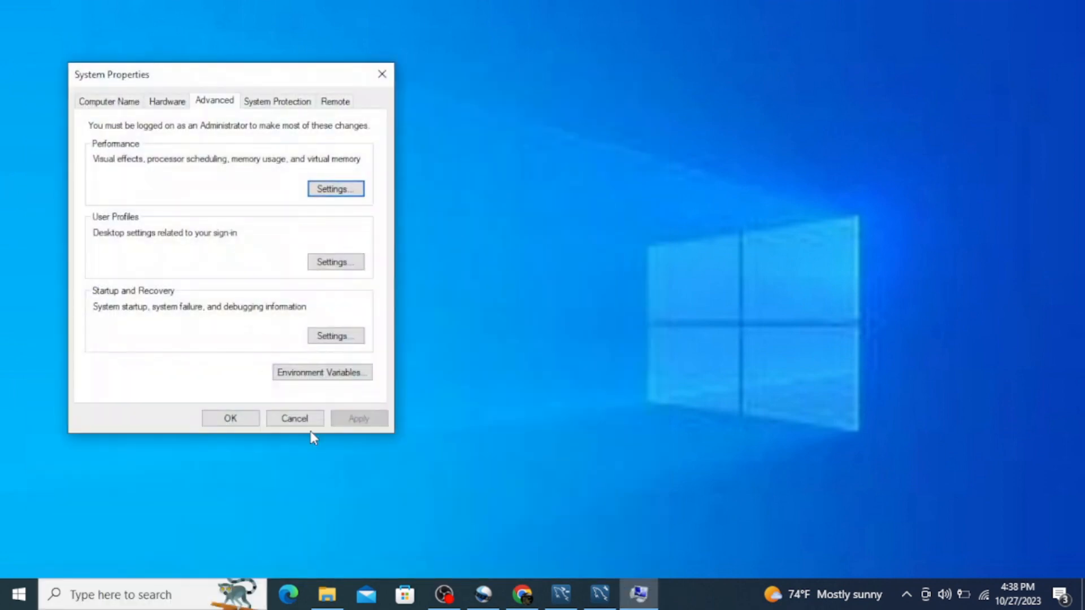
pyautogui.click(332, 377)
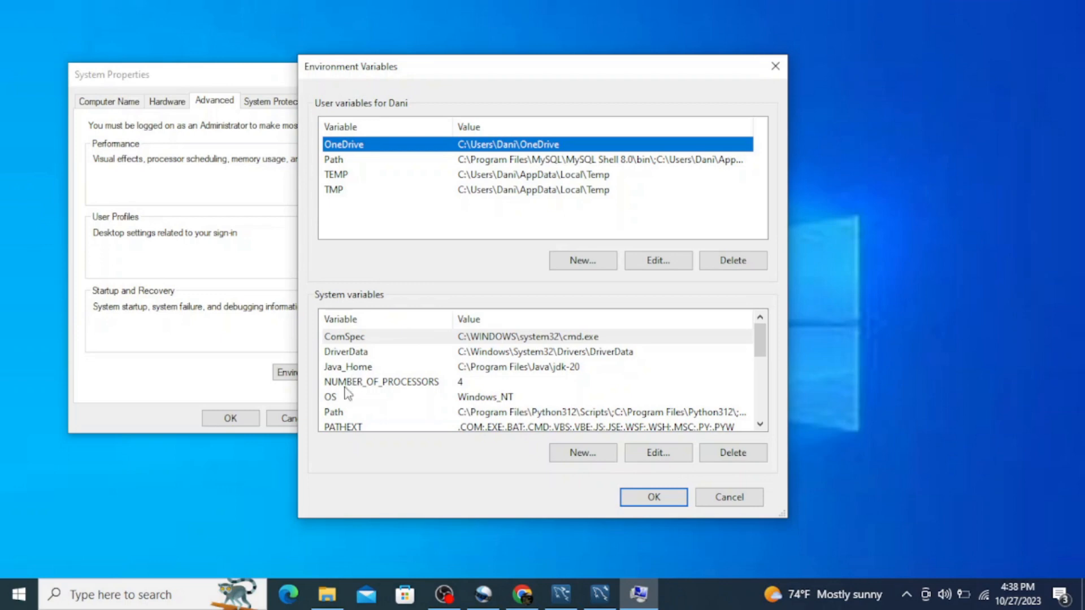
# Add C:\Program Files\MySQL\MySQL Server 8.0\bin as a new entry in the system Path variable and confirm all dialogs.
pyautogui.click(338, 416)
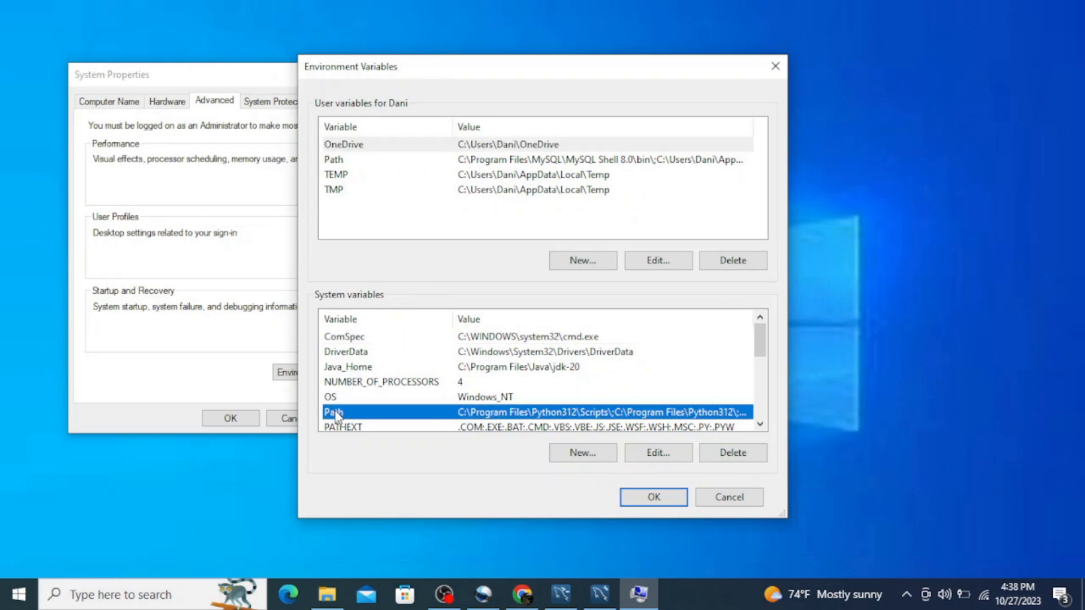
pyautogui.doubleClick(365, 417)
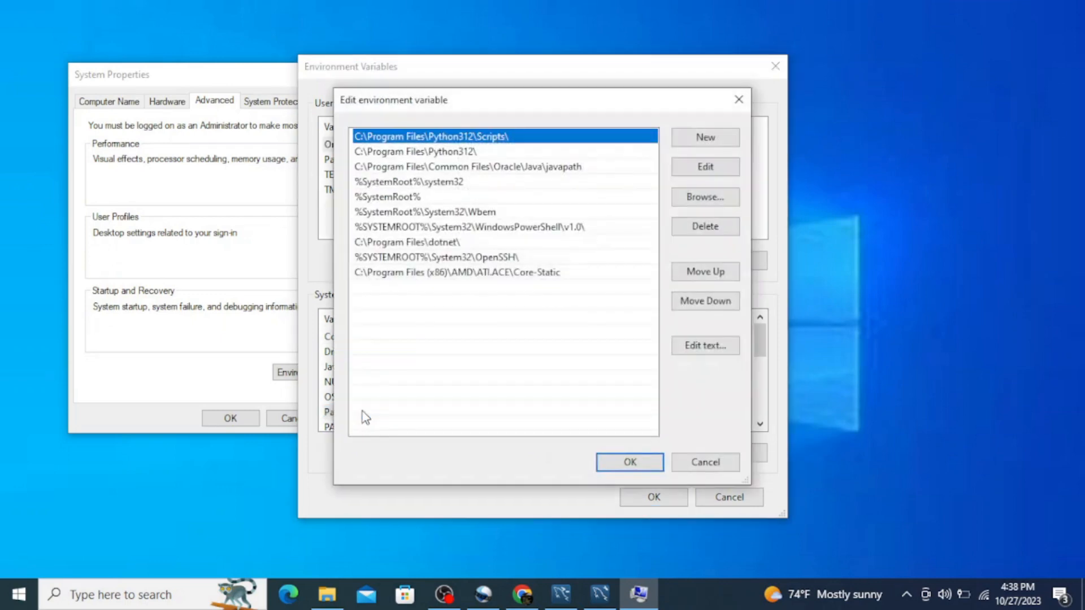
pyautogui.click(707, 139)
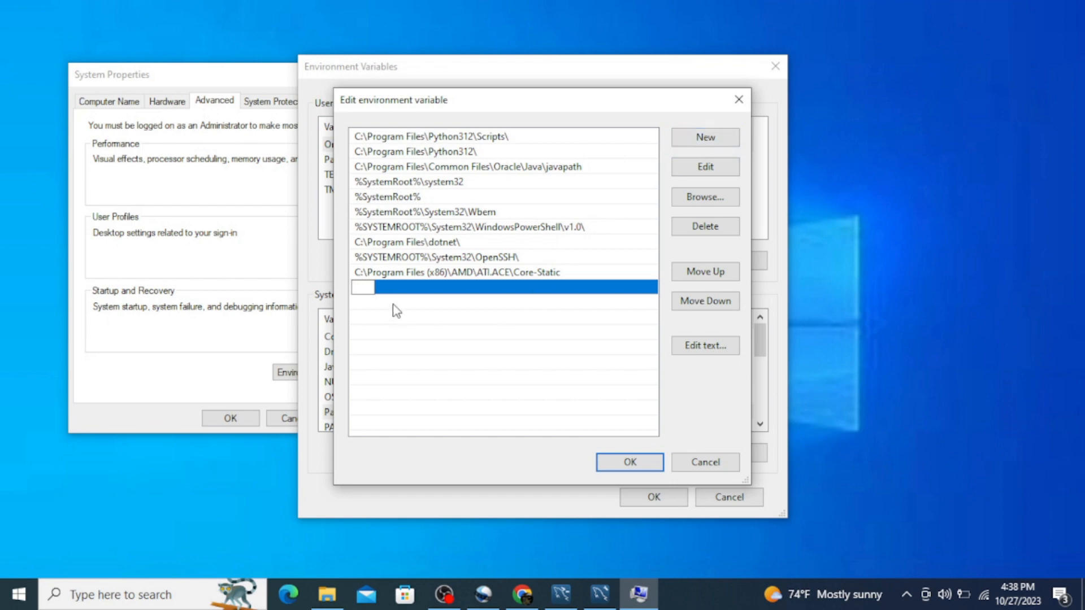
pyautogui.rightClick(361, 288)
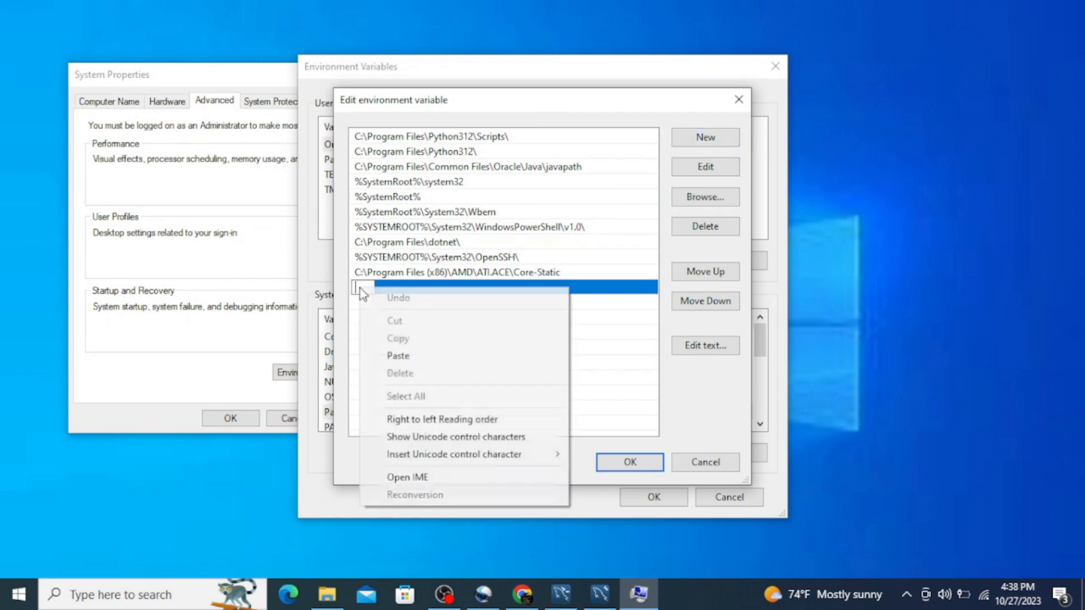
pyautogui.click(406, 356)
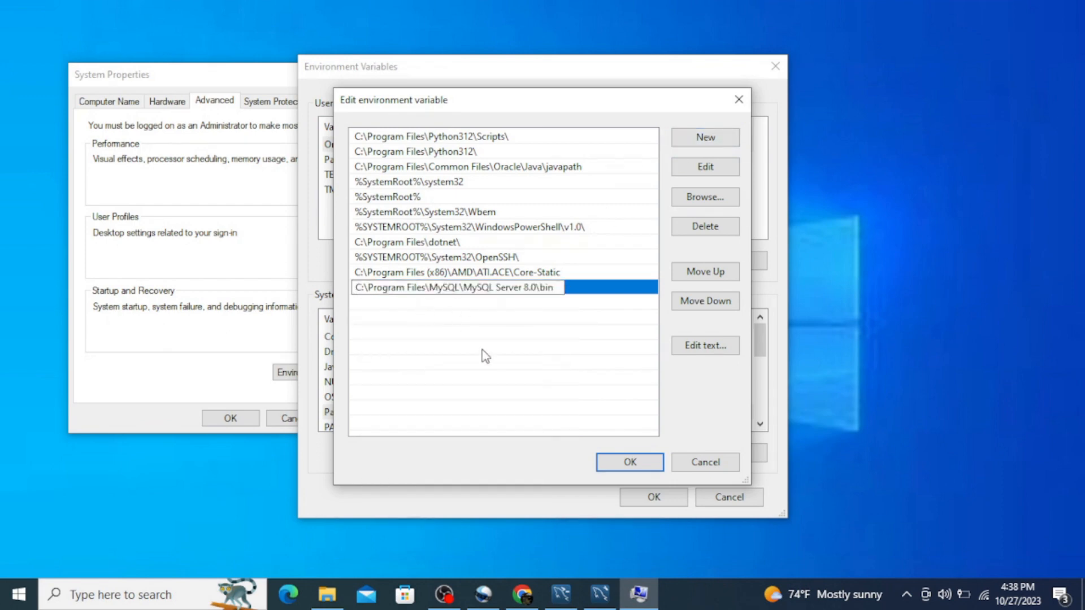
pyautogui.click(642, 464)
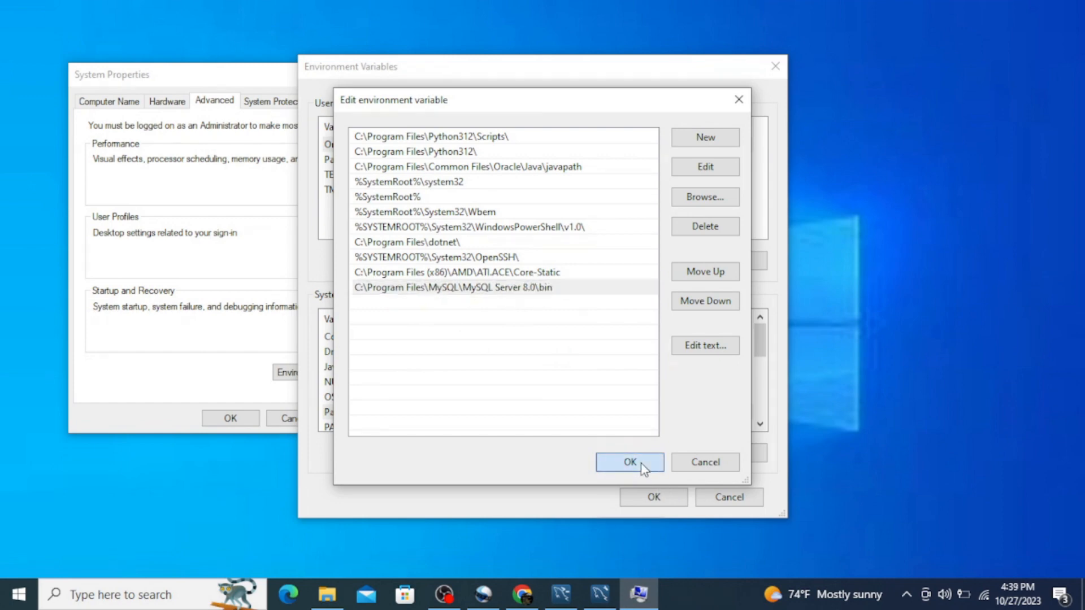
pyautogui.click(654, 498)
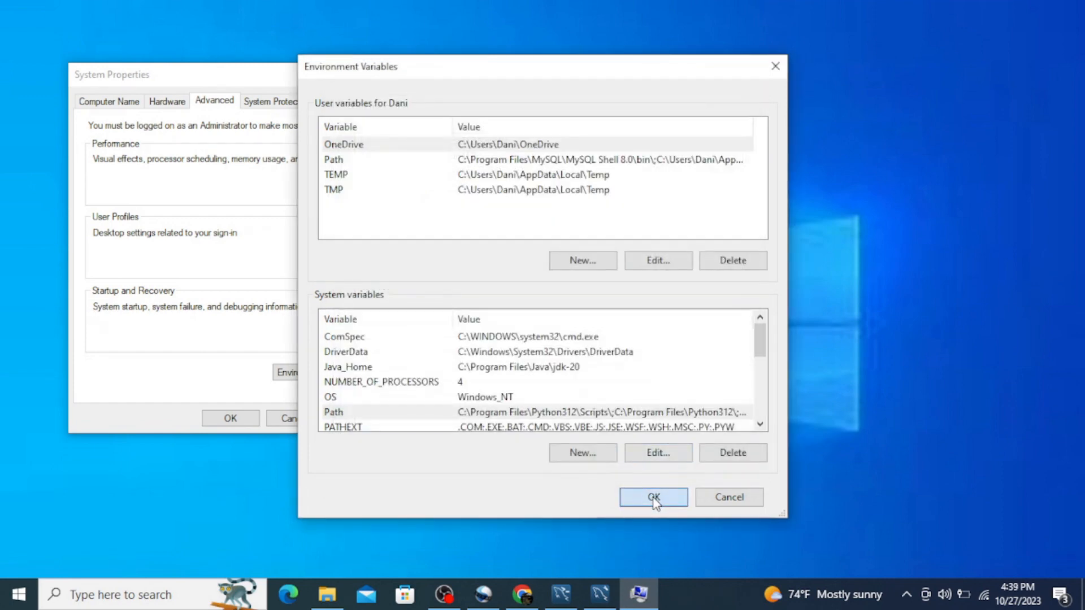
pyautogui.click(238, 428)
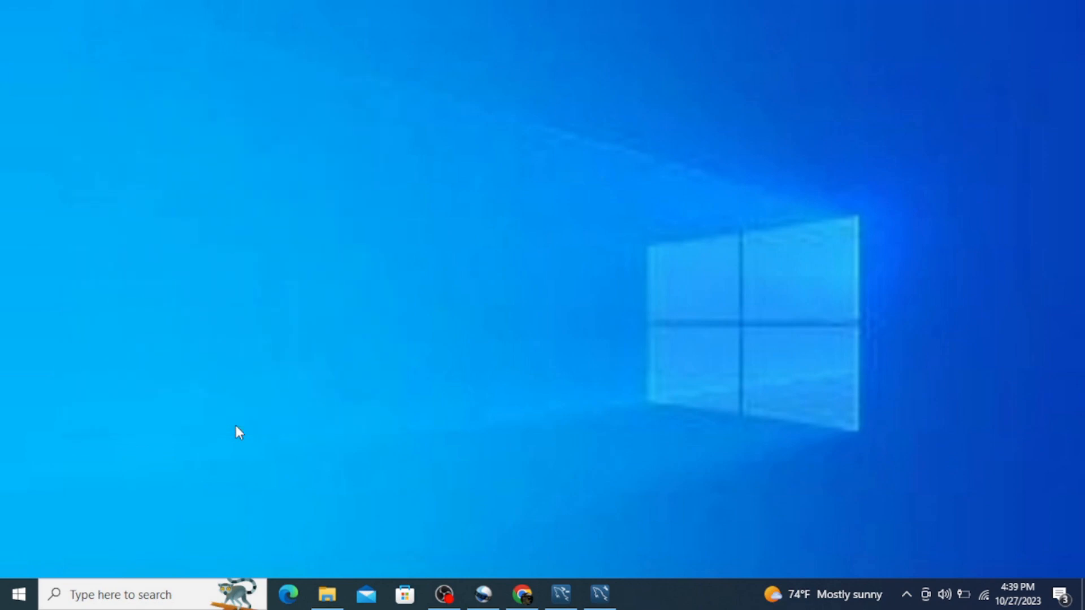
# Open Command Prompt and check the installed MySQL version with mysql --version.
pyautogui.click(20, 604)
pyautogui.write('cmd')
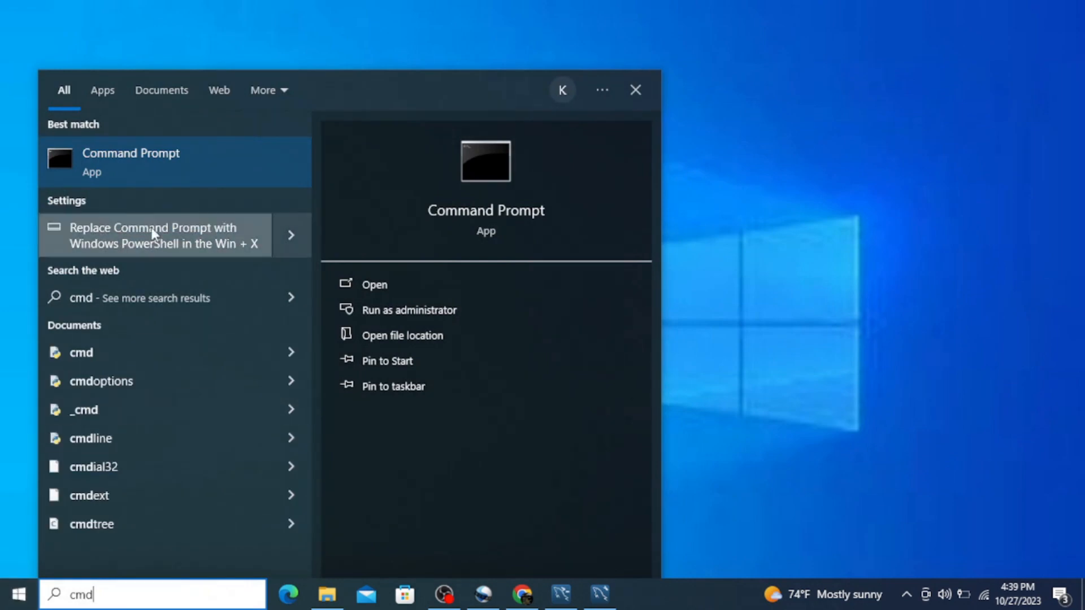
pyautogui.click(169, 159)
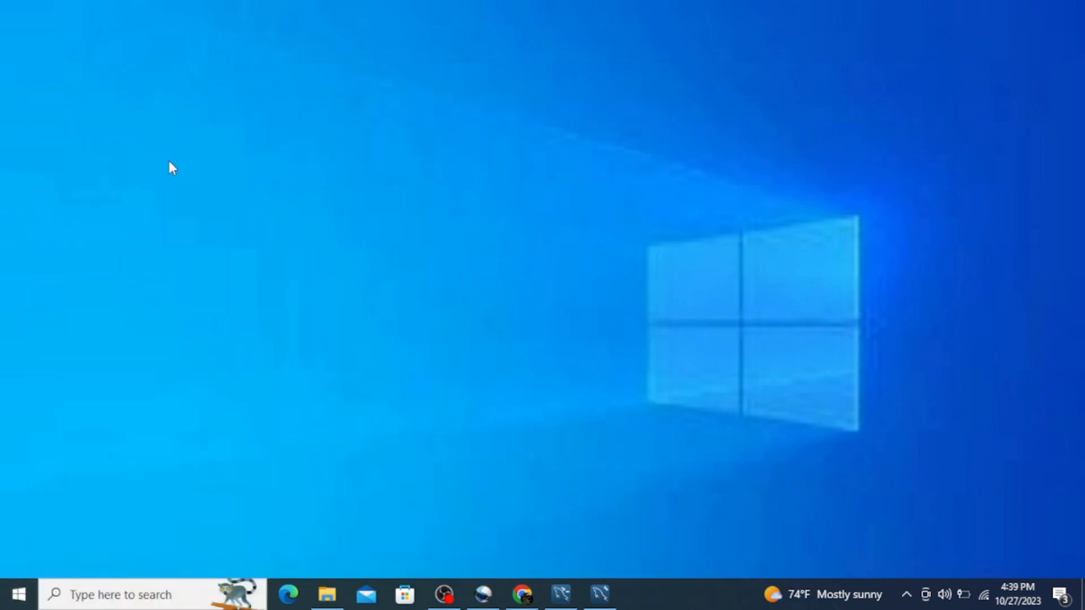
pyautogui.write('my')
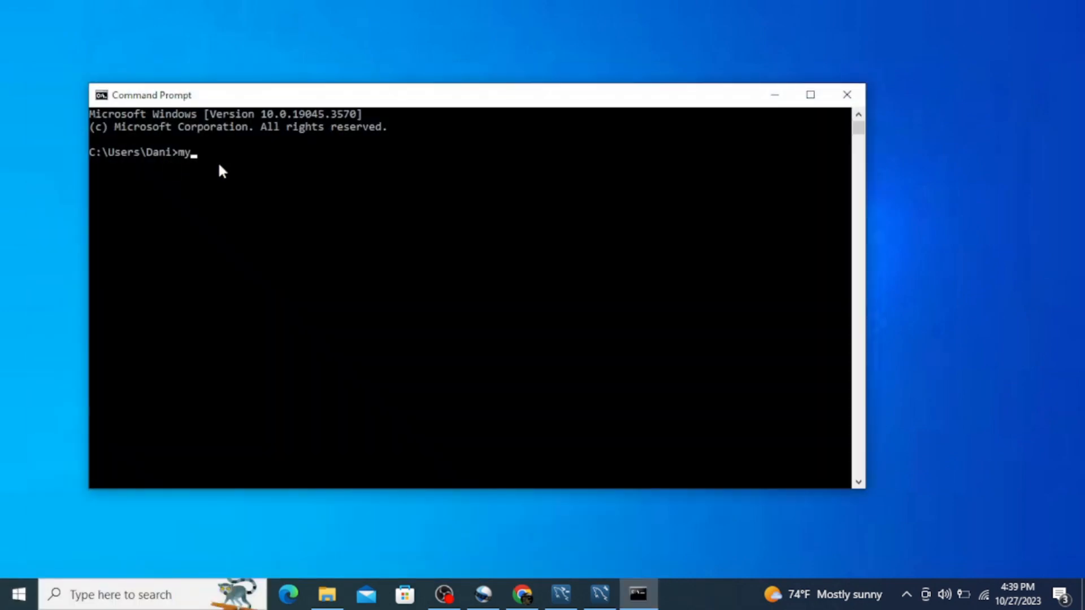
pyautogui.write('sql --version')
pyautogui.press('Return')
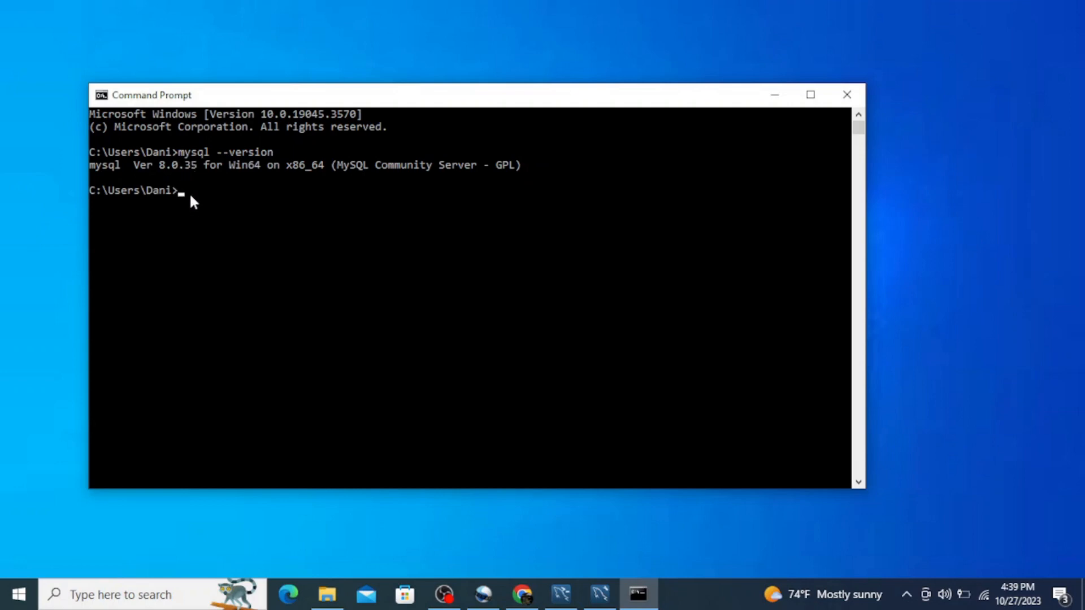
# Log in to the MySQL monitor with mysql -u root -p and enter the root password.
pyautogui.write('mysql -u')
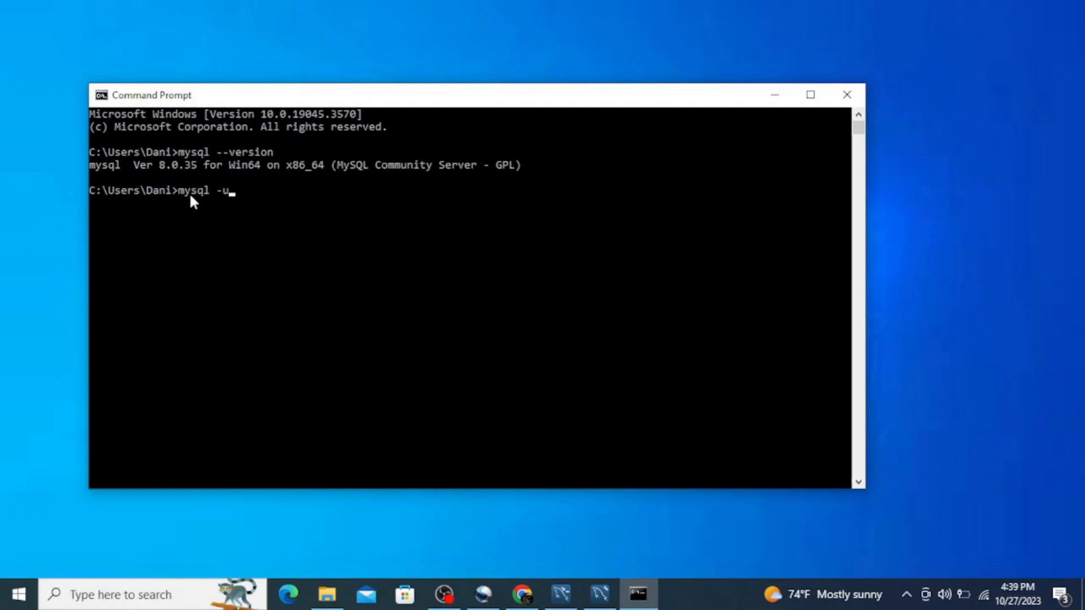
pyautogui.write(' root')
pyautogui.write('-p')
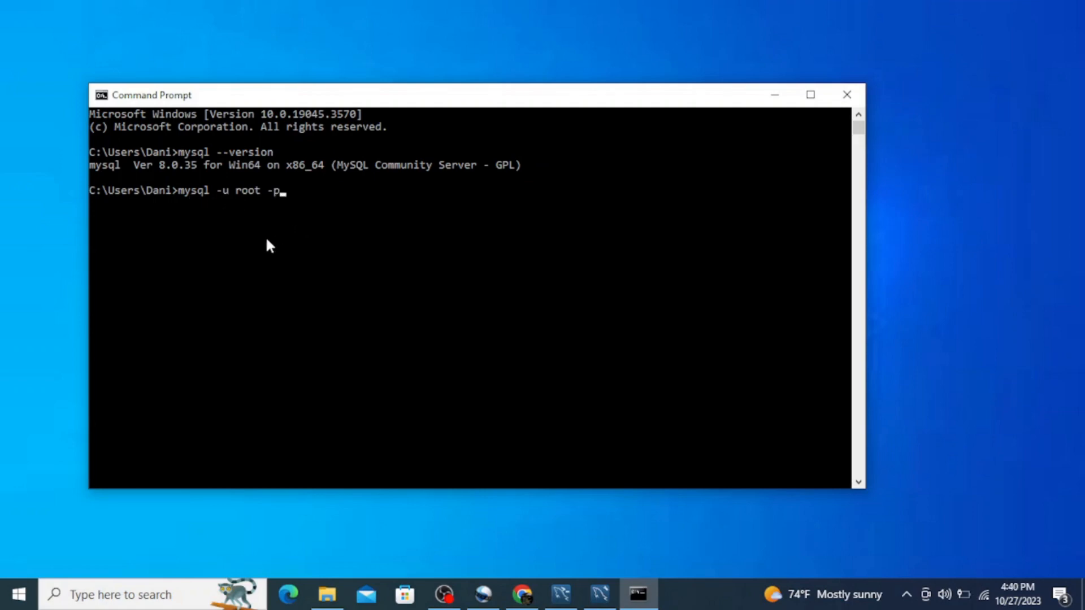
pyautogui.press('Return')
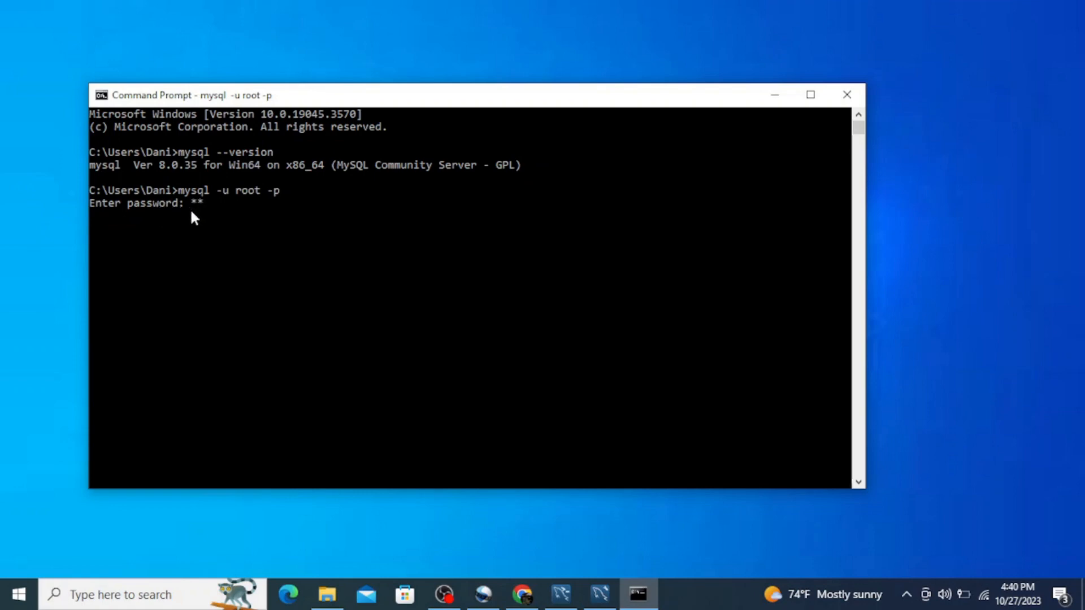
pyautogui.write('*******')
pyautogui.press('Return')
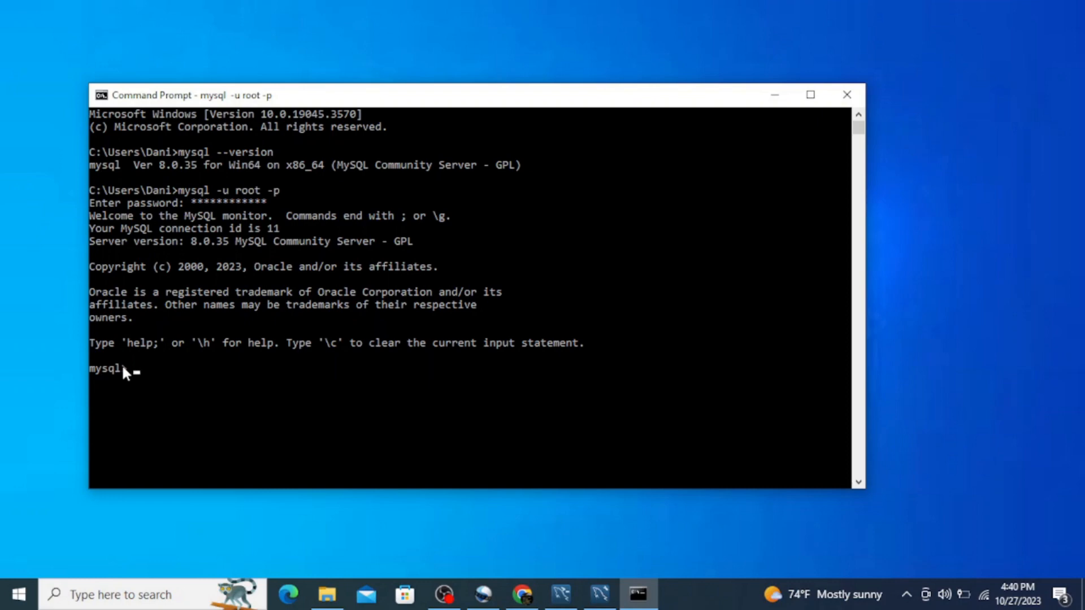
# List the databases on the server with show databases;.
pyautogui.write('show databases;')
pyautogui.press('Return')
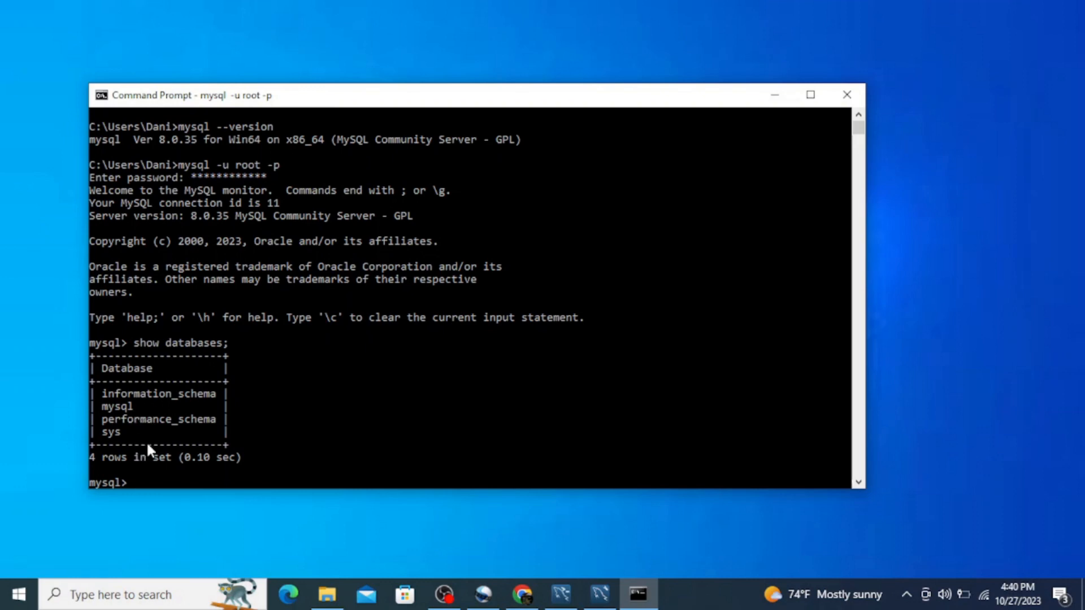
# Maximize the Command Prompt window and create a database with create database kerimdb;.
pyautogui.click(811, 97)
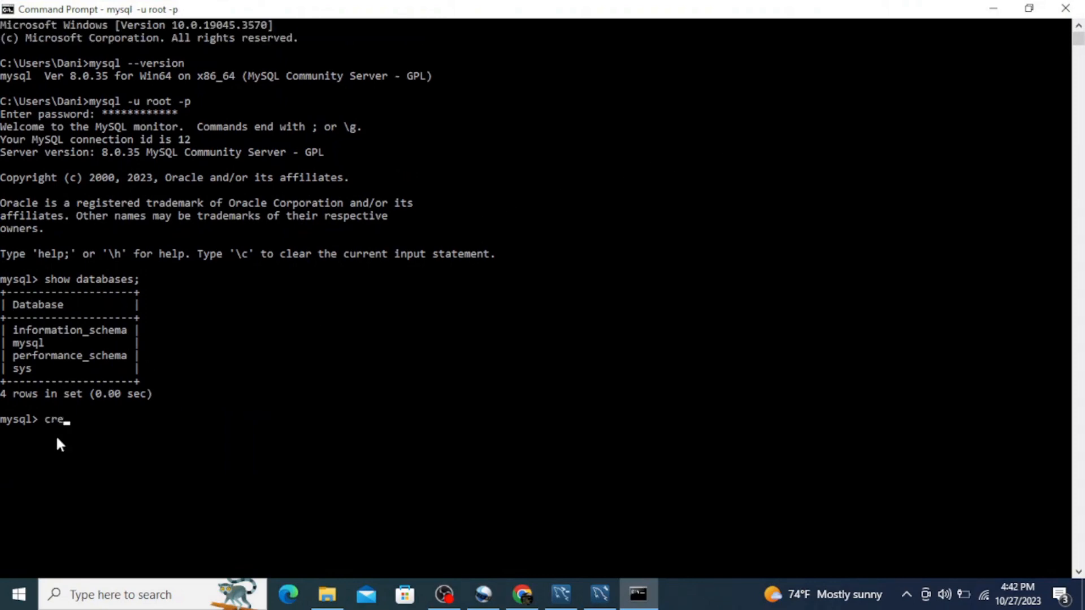
pyautogui.write('e database keri')
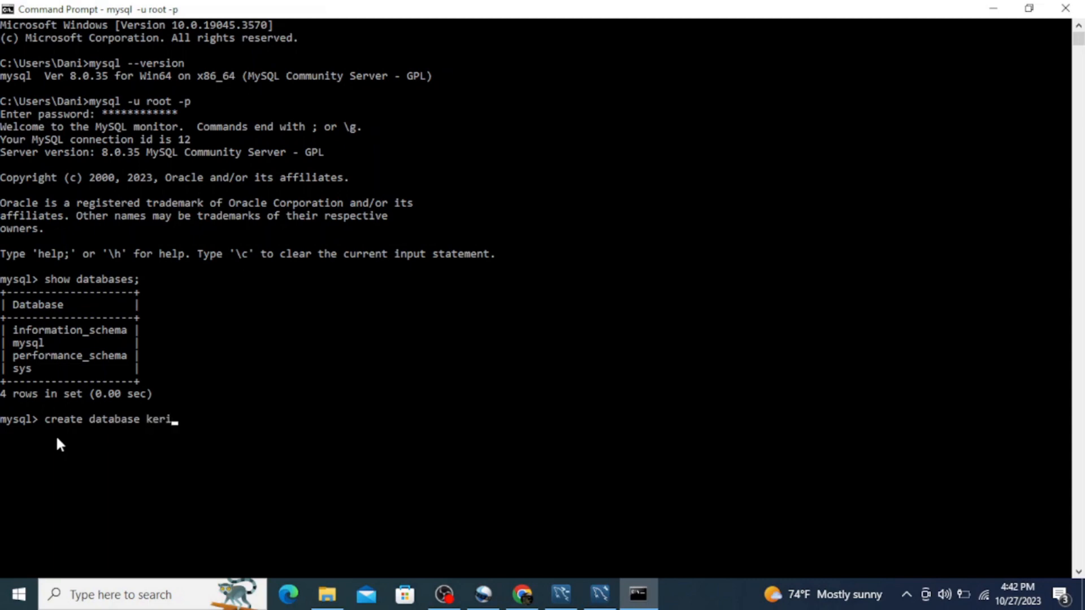
pyautogui.write('mdb;')
pyautogui.press('Return')
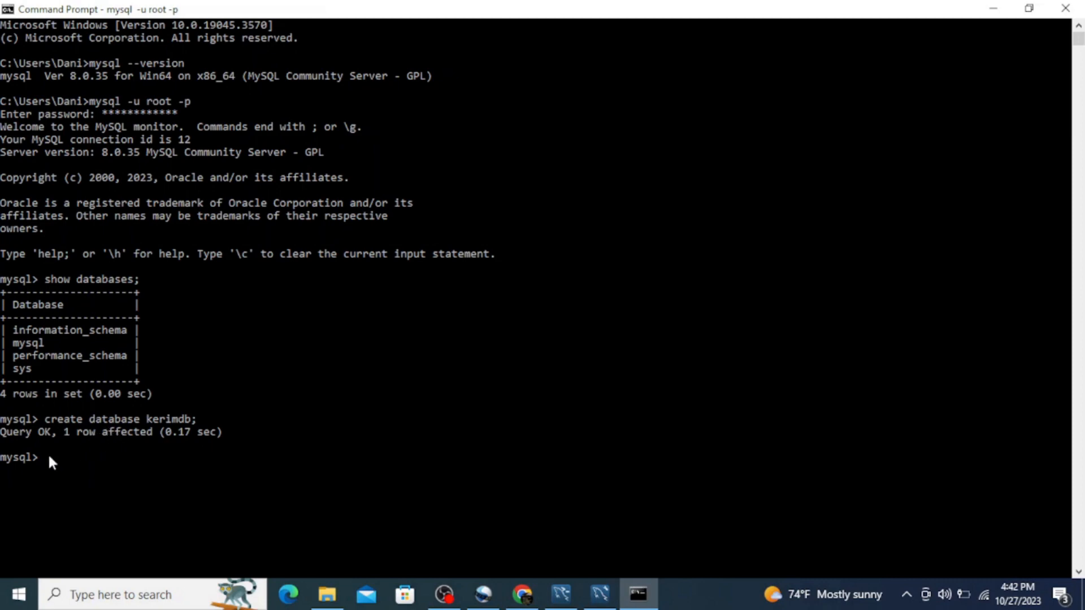
# Run the earlier show databases; statement again to check for the new database, and minimize Command Prompt.
pyautogui.press('Up')
pyautogui.press('Up')
pyautogui.press('Return')
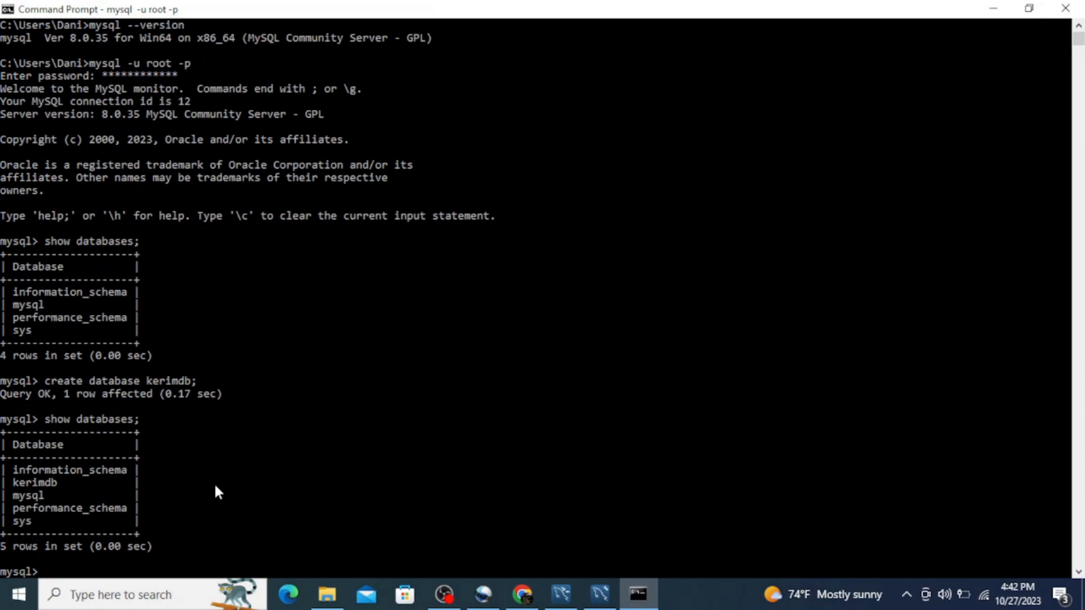
pyautogui.click(993, 9)
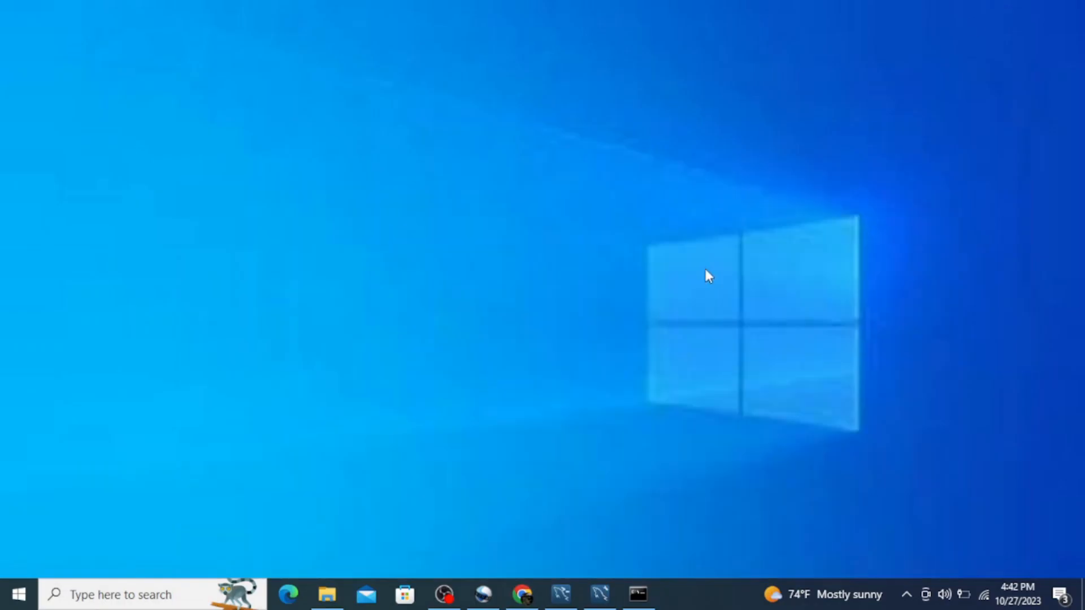
# Switch to MySQL Workbench and start setting up a new MySQL connection named new.
pyautogui.click(599, 596)
pyautogui.click(972, 91)
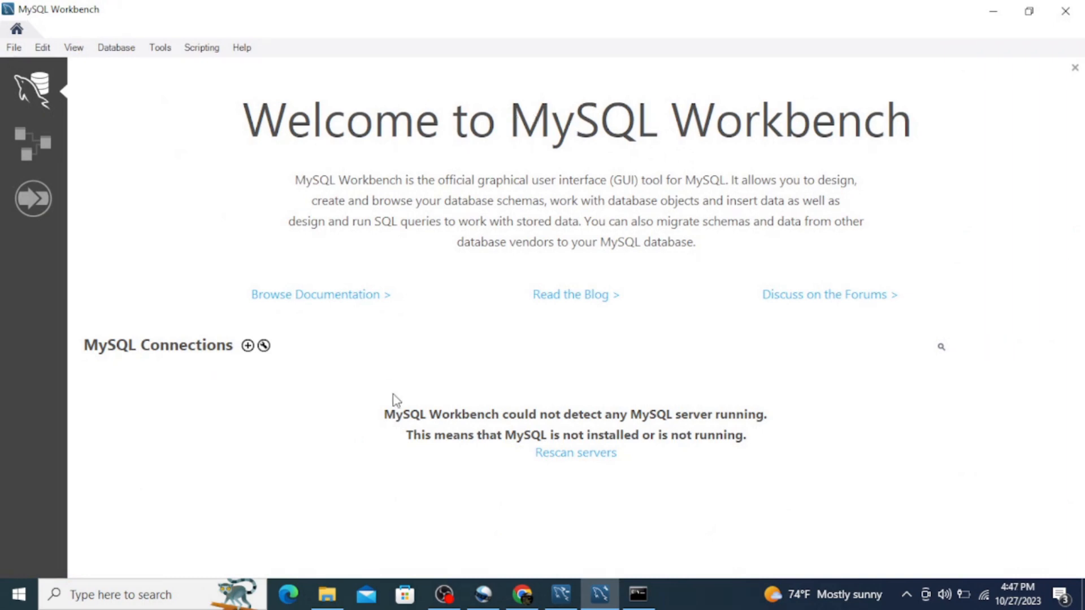
pyautogui.click(248, 346)
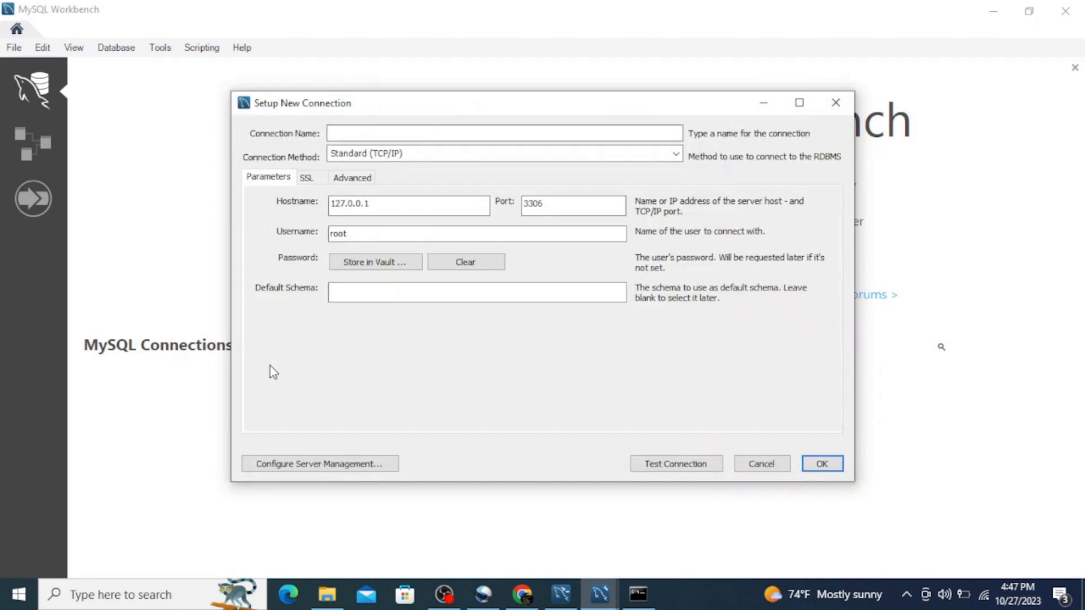
pyautogui.write('new')
# Test the new connection by entering the root user's password and close the test result.
pyautogui.click(685, 468)
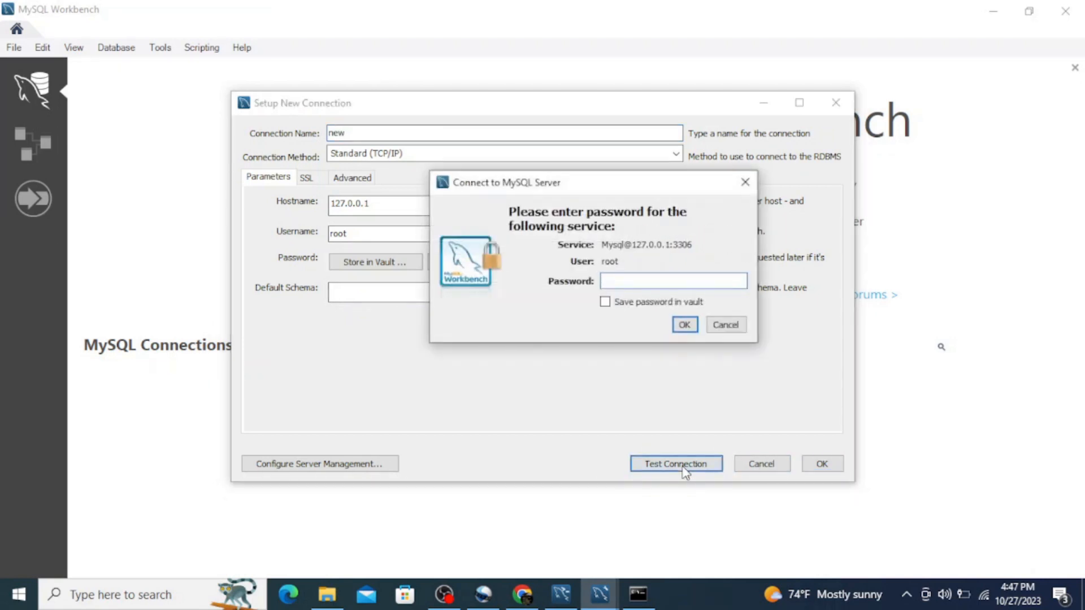
pyautogui.write('*************')
pyautogui.click(684, 325)
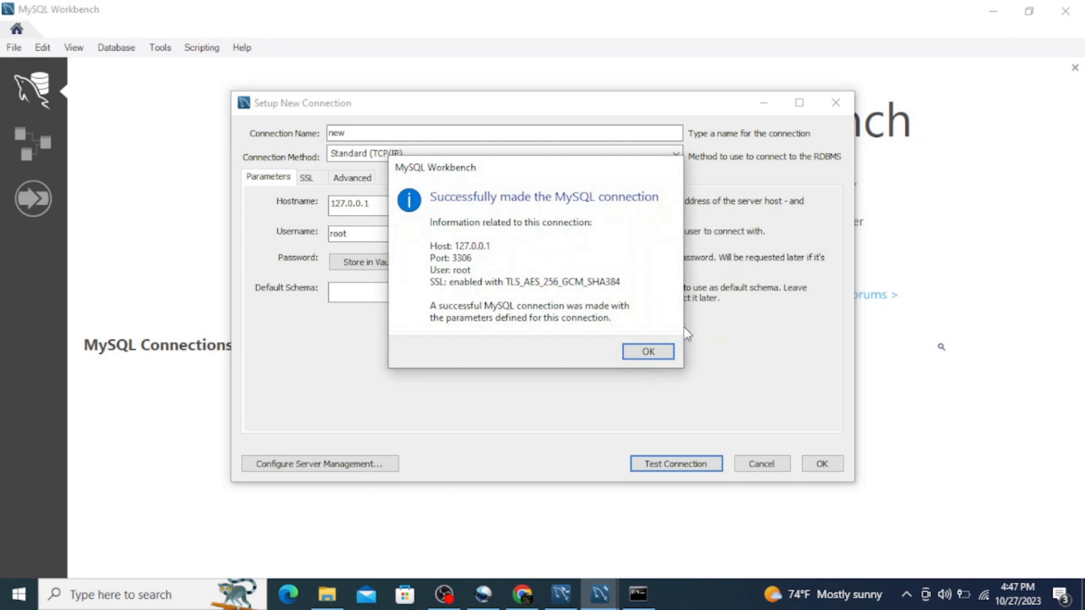
pyautogui.click(650, 351)
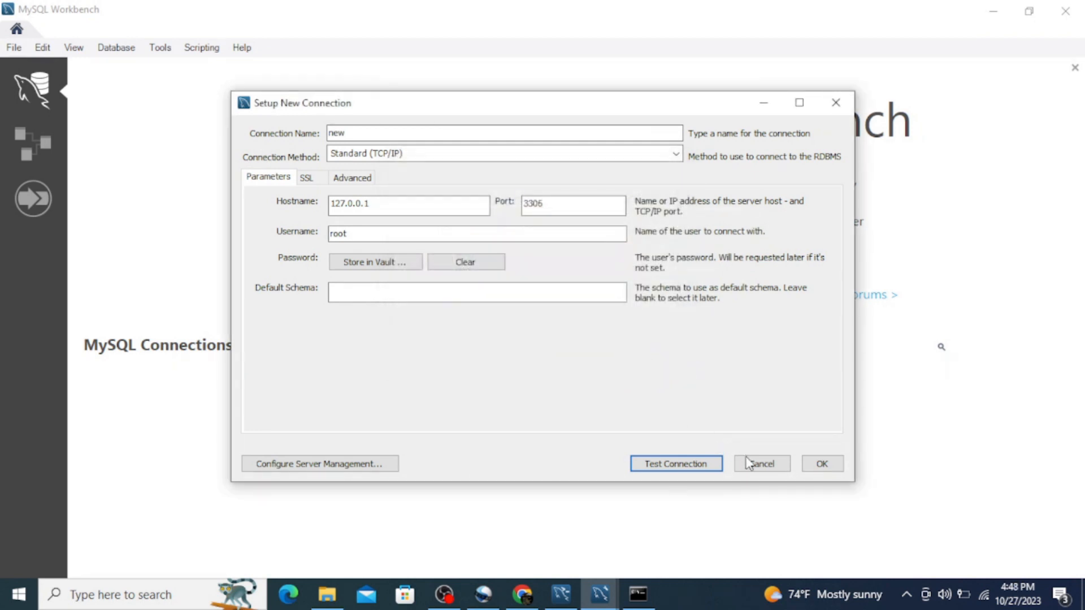
# Save the connection named new and open it in the SQL editor.
pyautogui.click(823, 464)
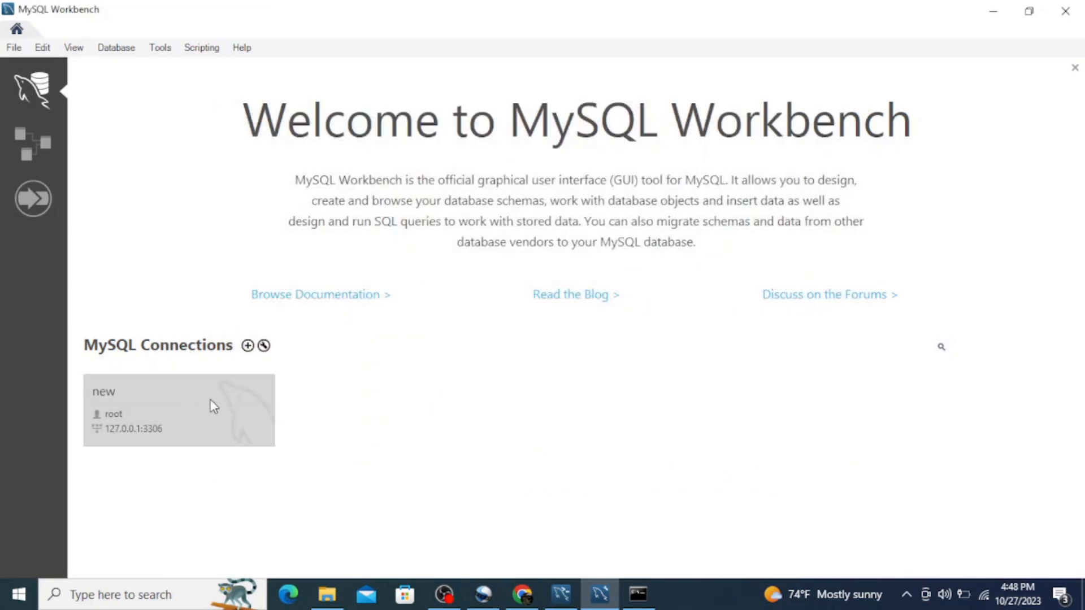
pyautogui.click(211, 403)
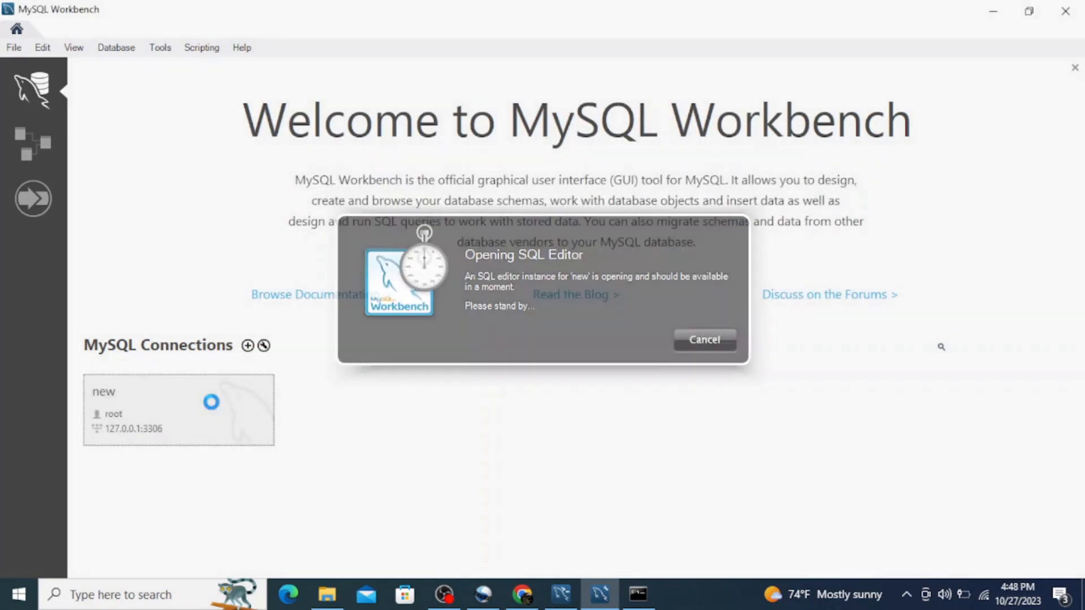